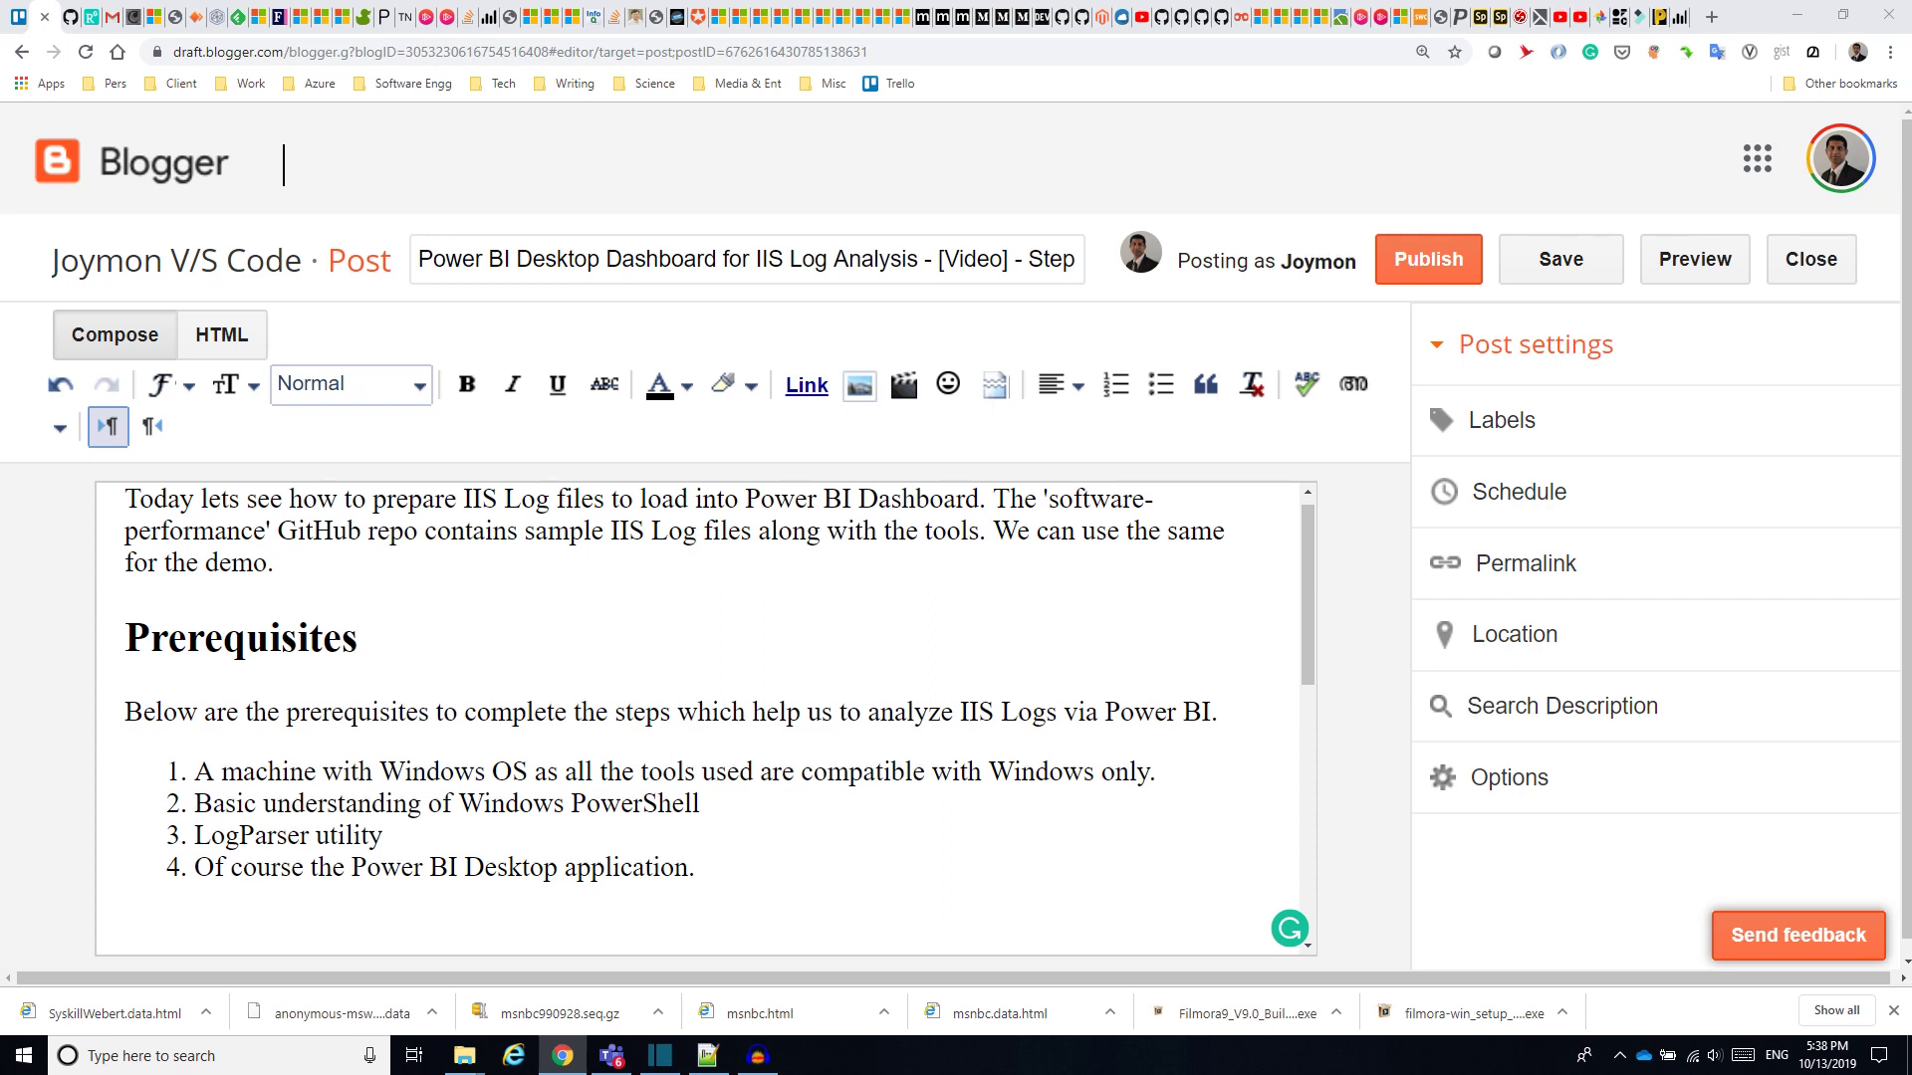
Step: Read the Prerequisites list in the Blogger draft, then go to the prep-powershell folder in File Explorer
click(388, 781)
click(277, 809)
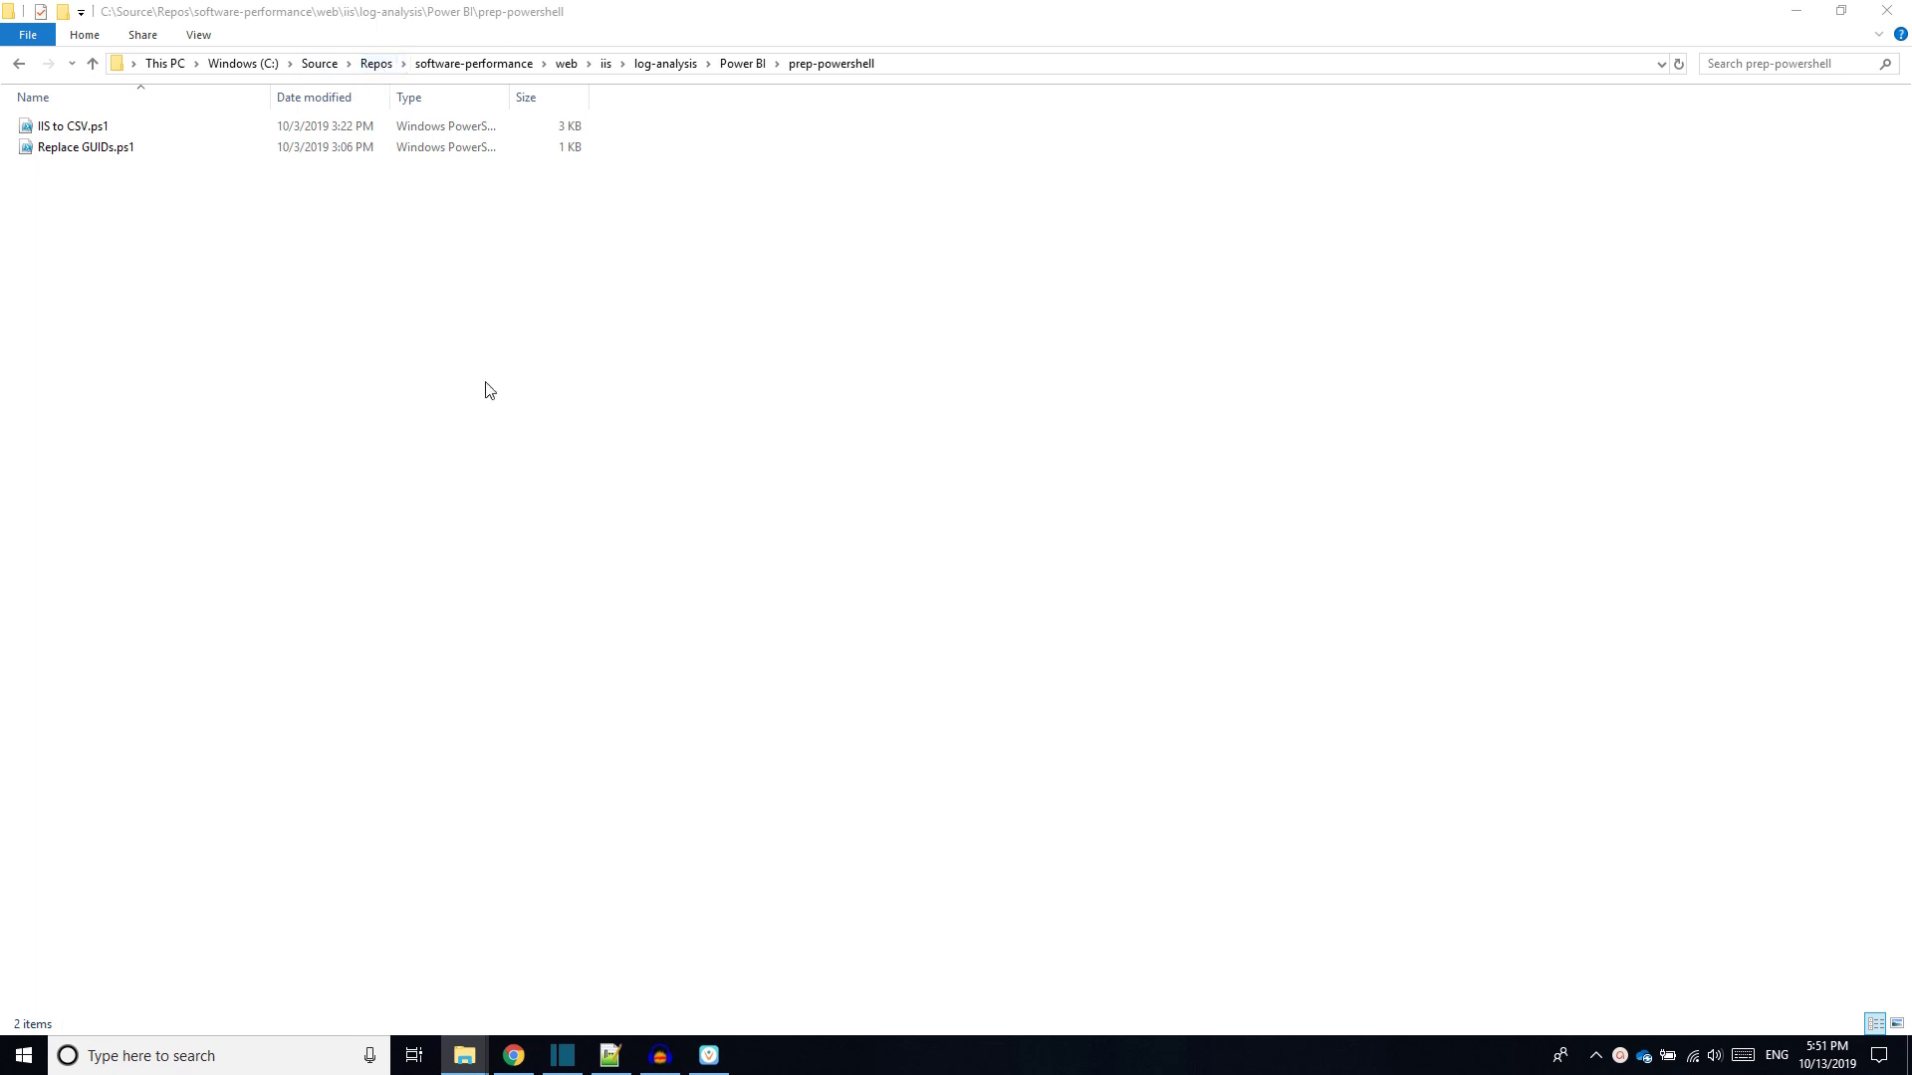
Step: Search 'win' in the Start menu and run Windows PowerShell ISE as administrator
key(super)
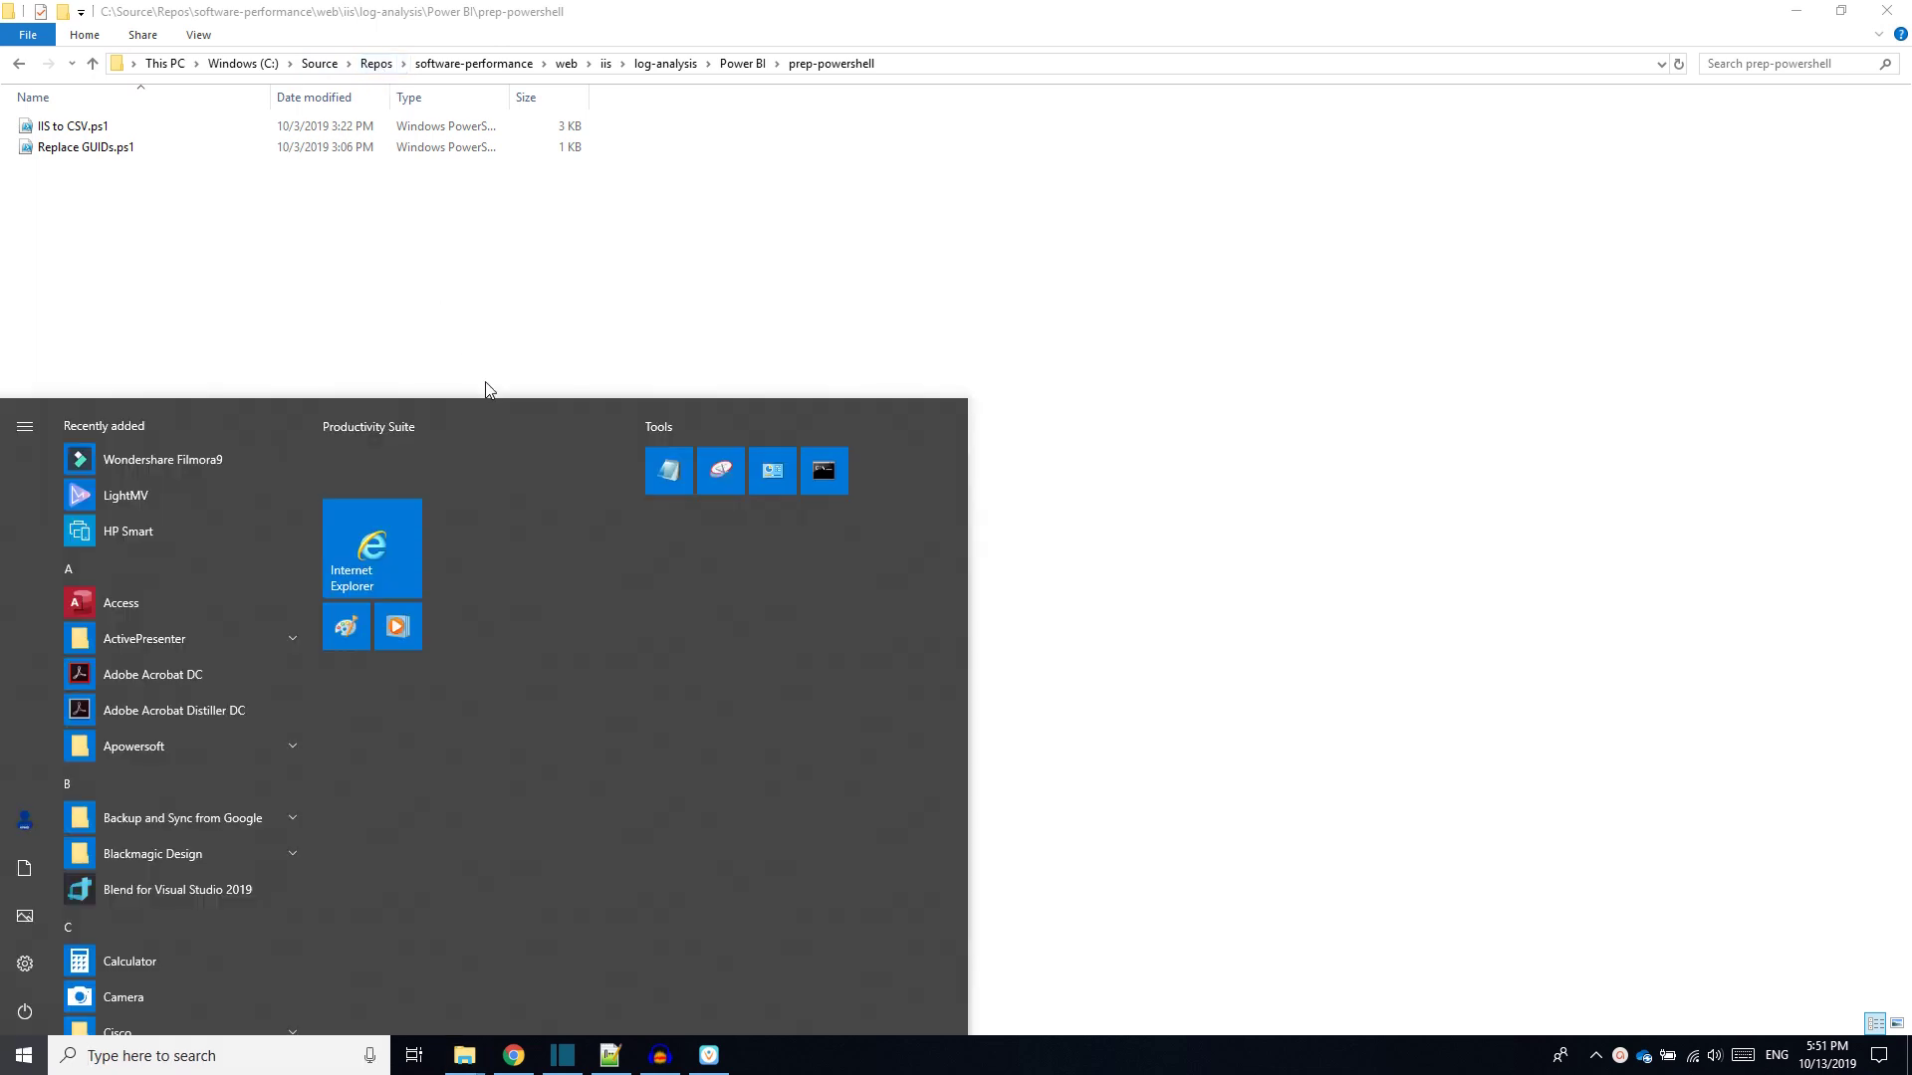
text(win)
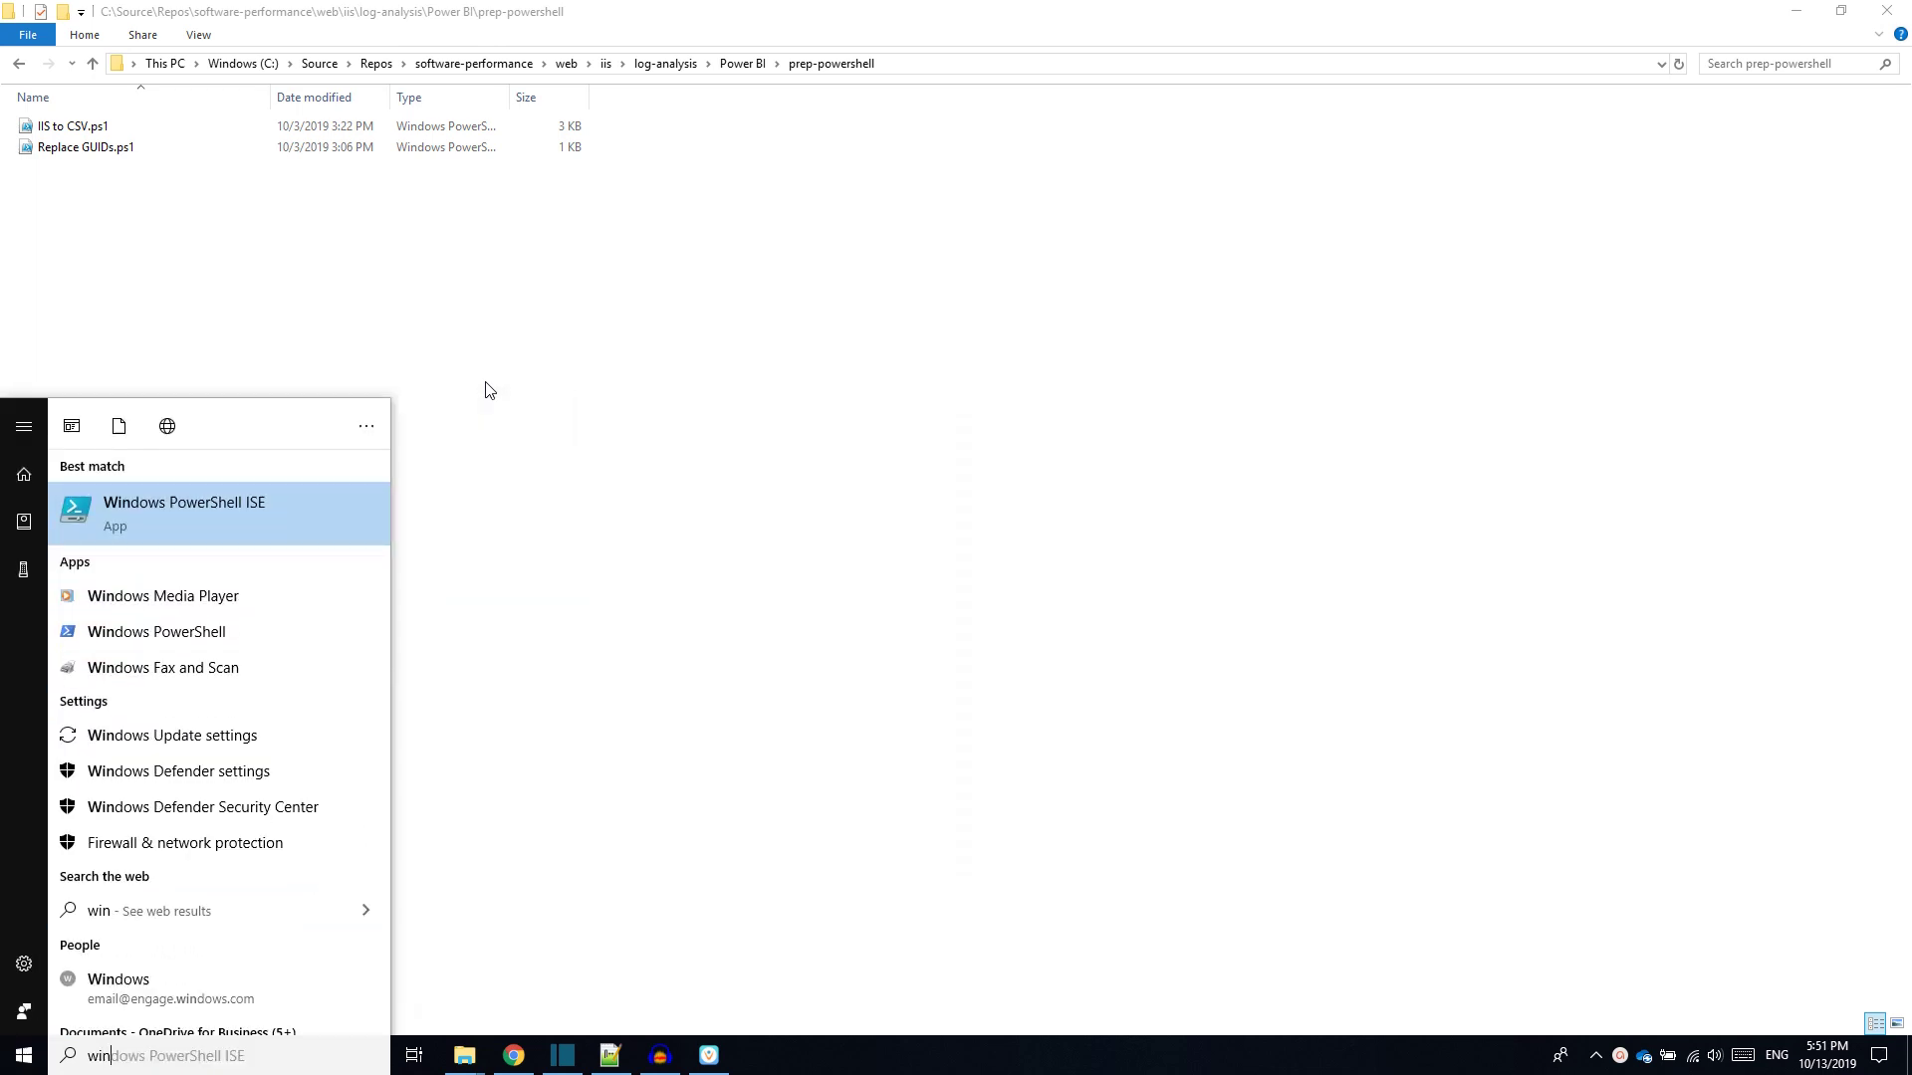
key(shift+F10)
key(Down)
key(Return)
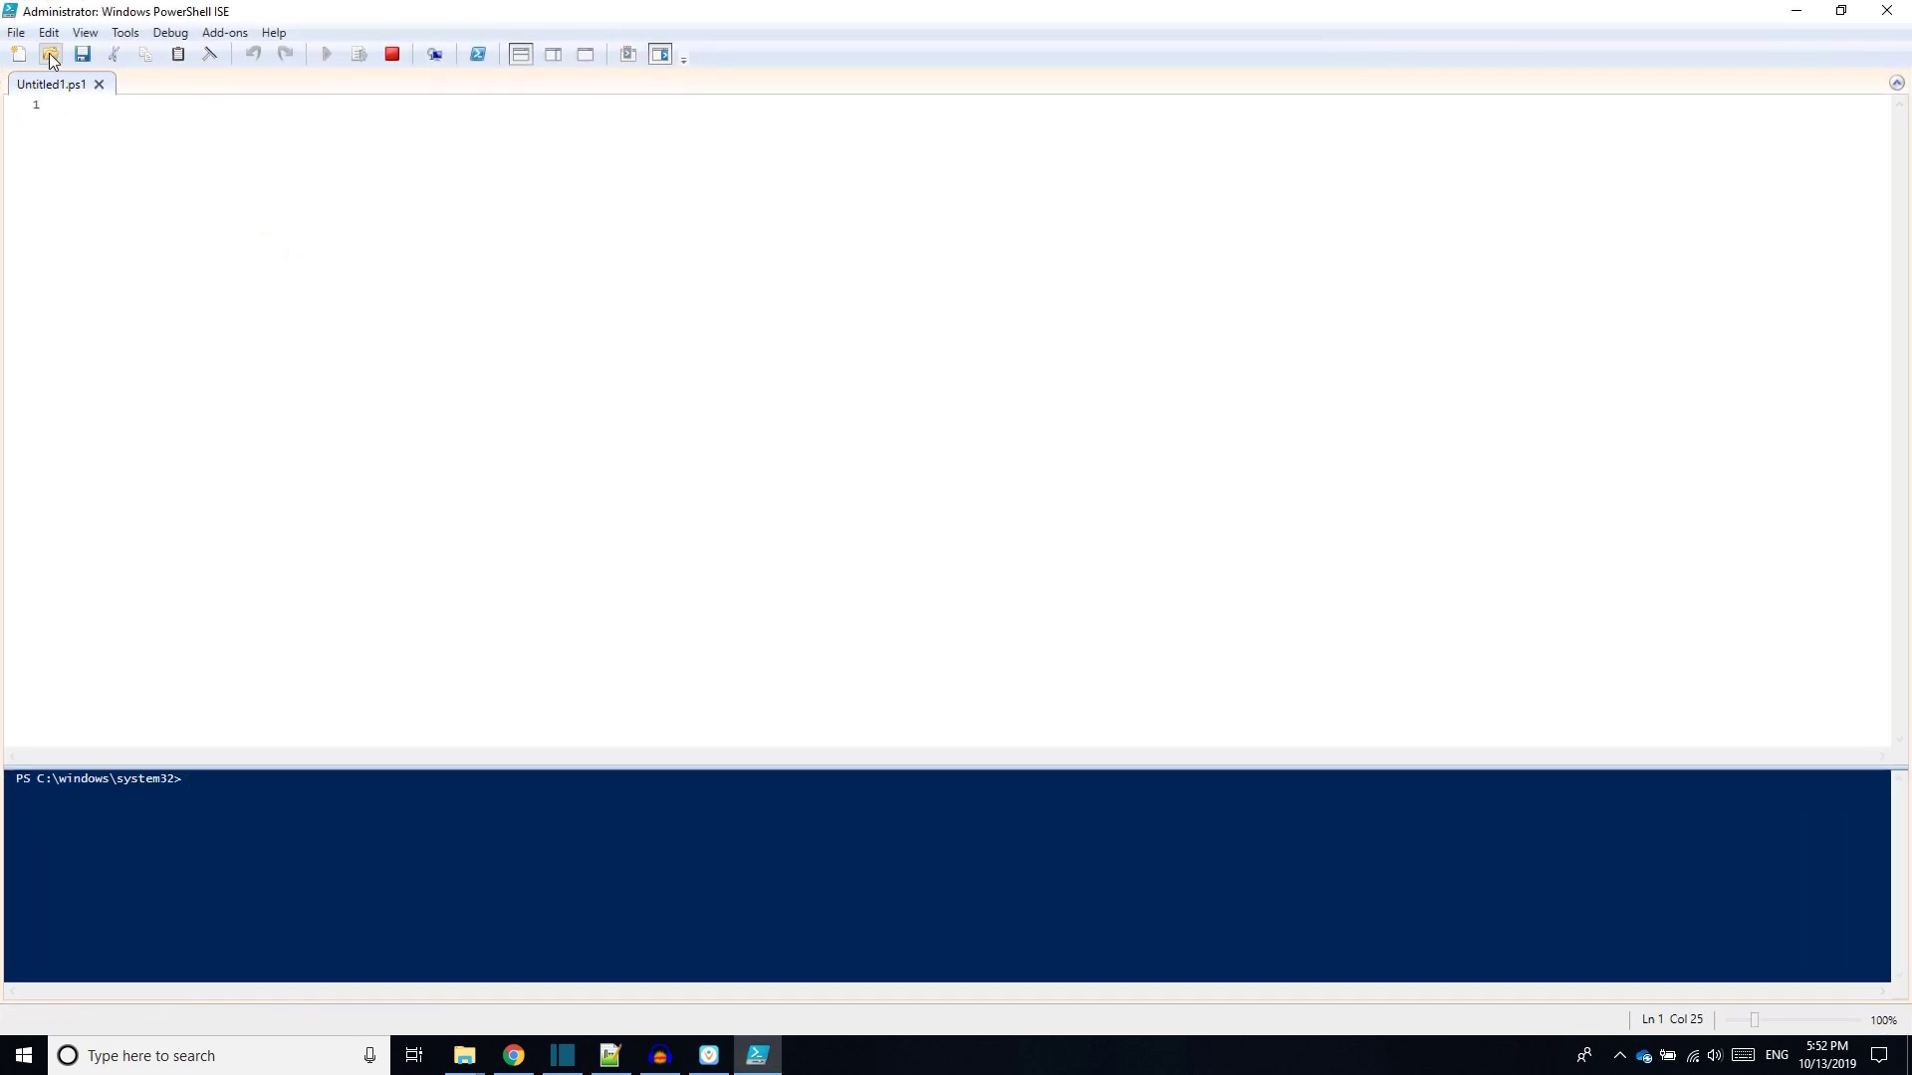
Step: Open the IIS to CSV.ps1 script and check its Log Parser install folder path
click(50, 51)
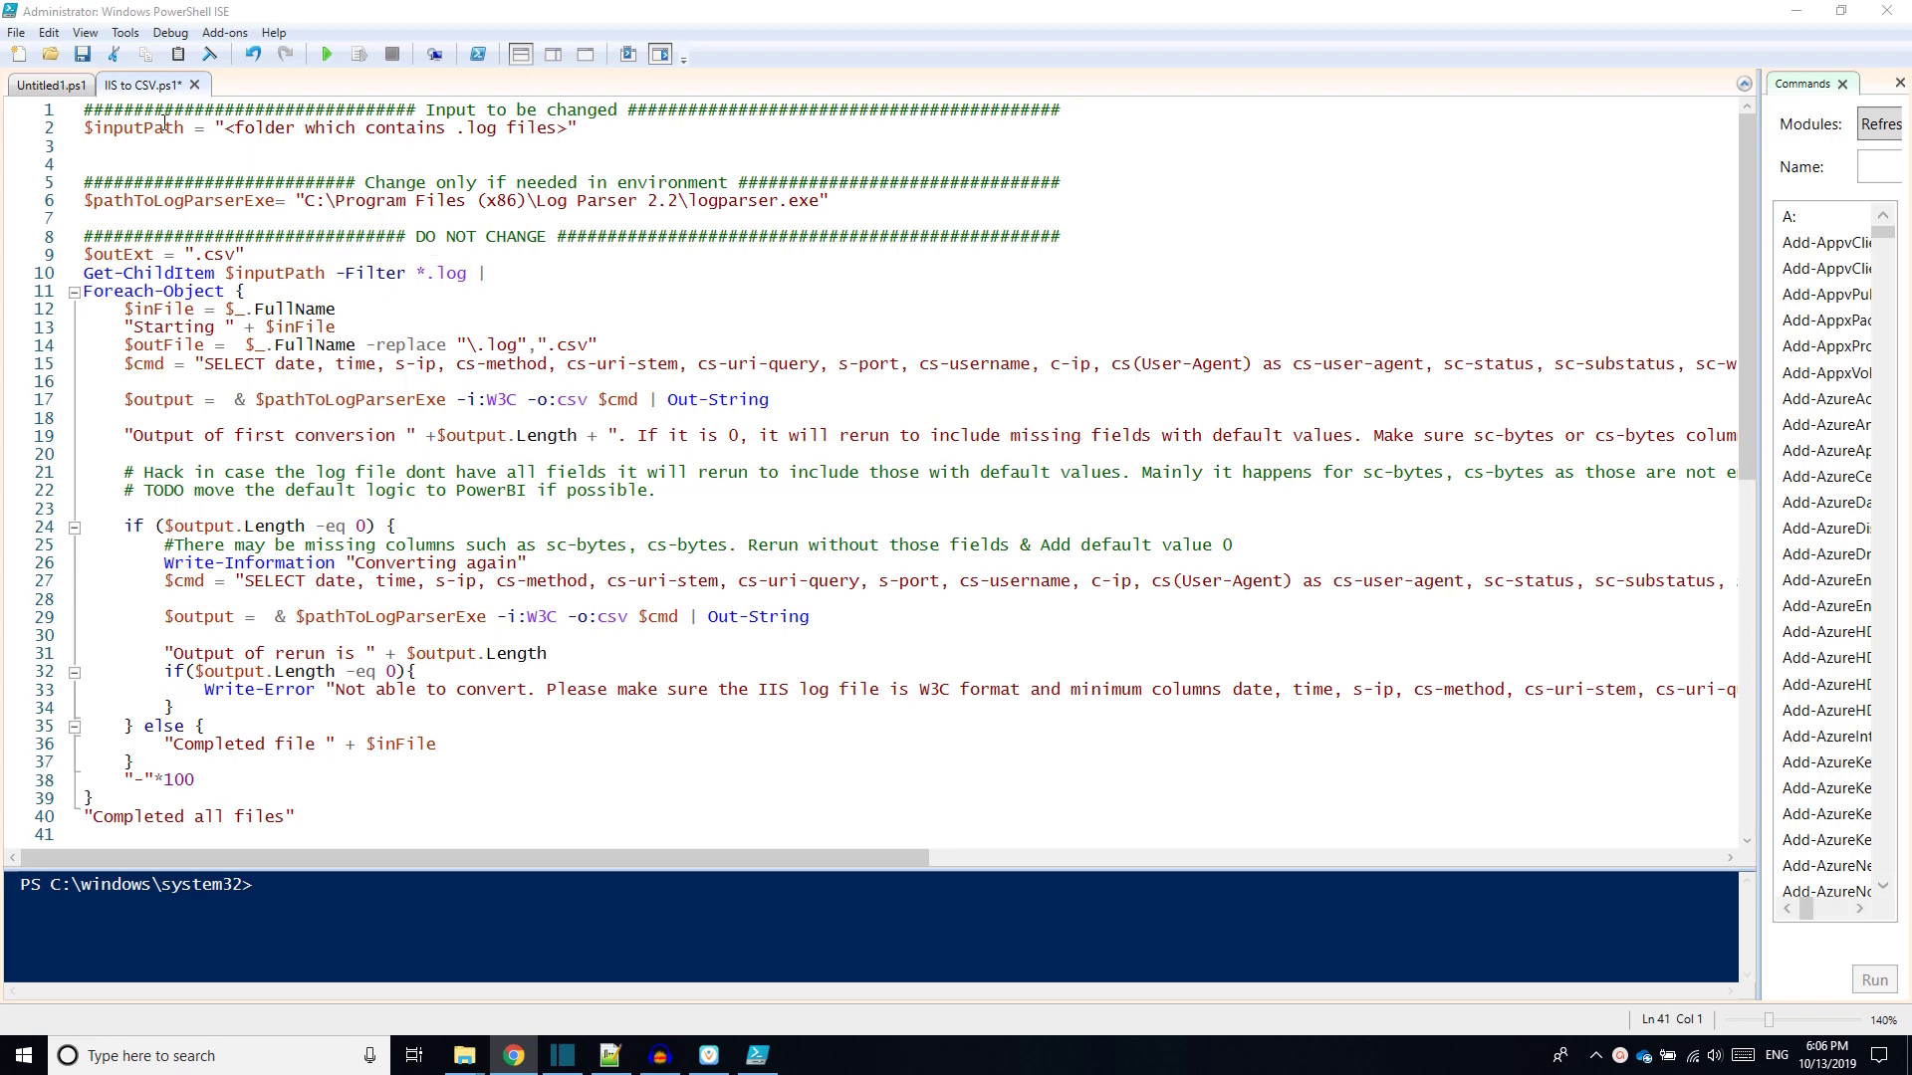
double_click(154, 200)
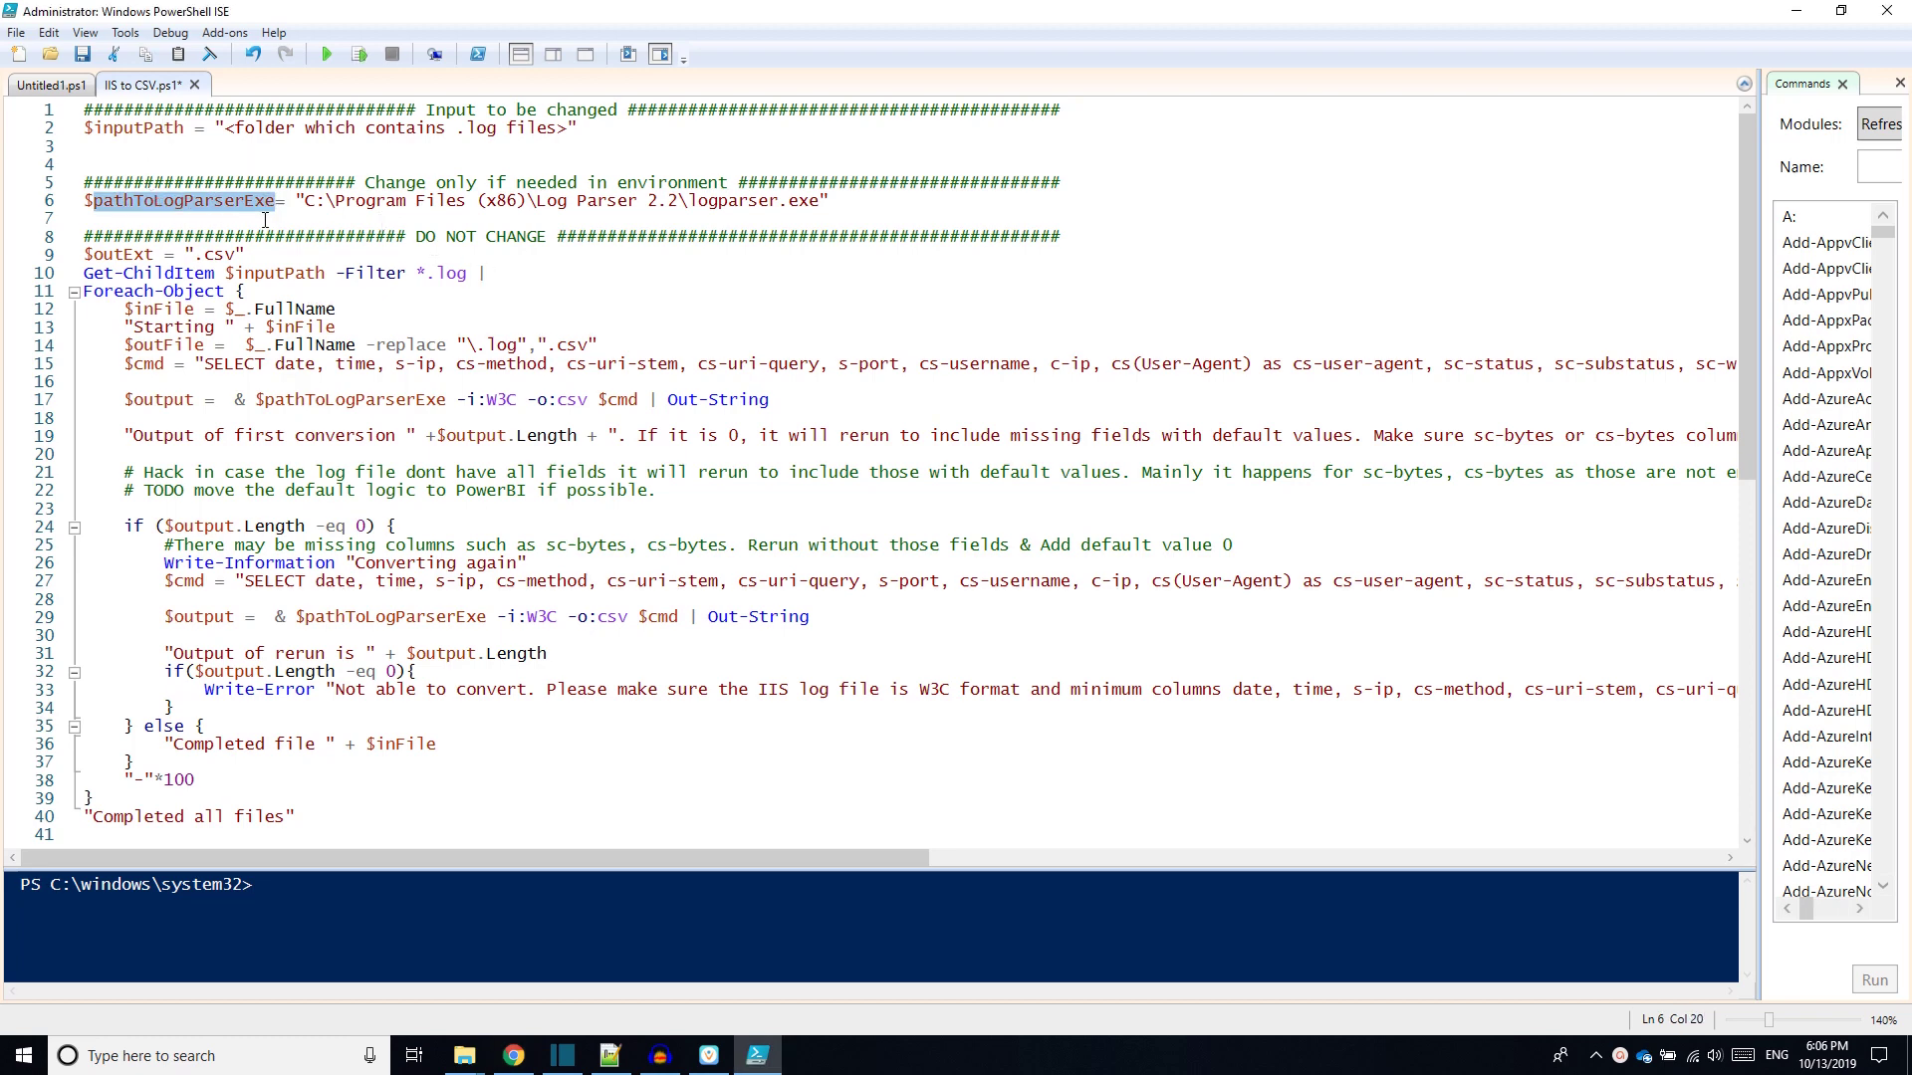
drag(308, 198, 689, 202)
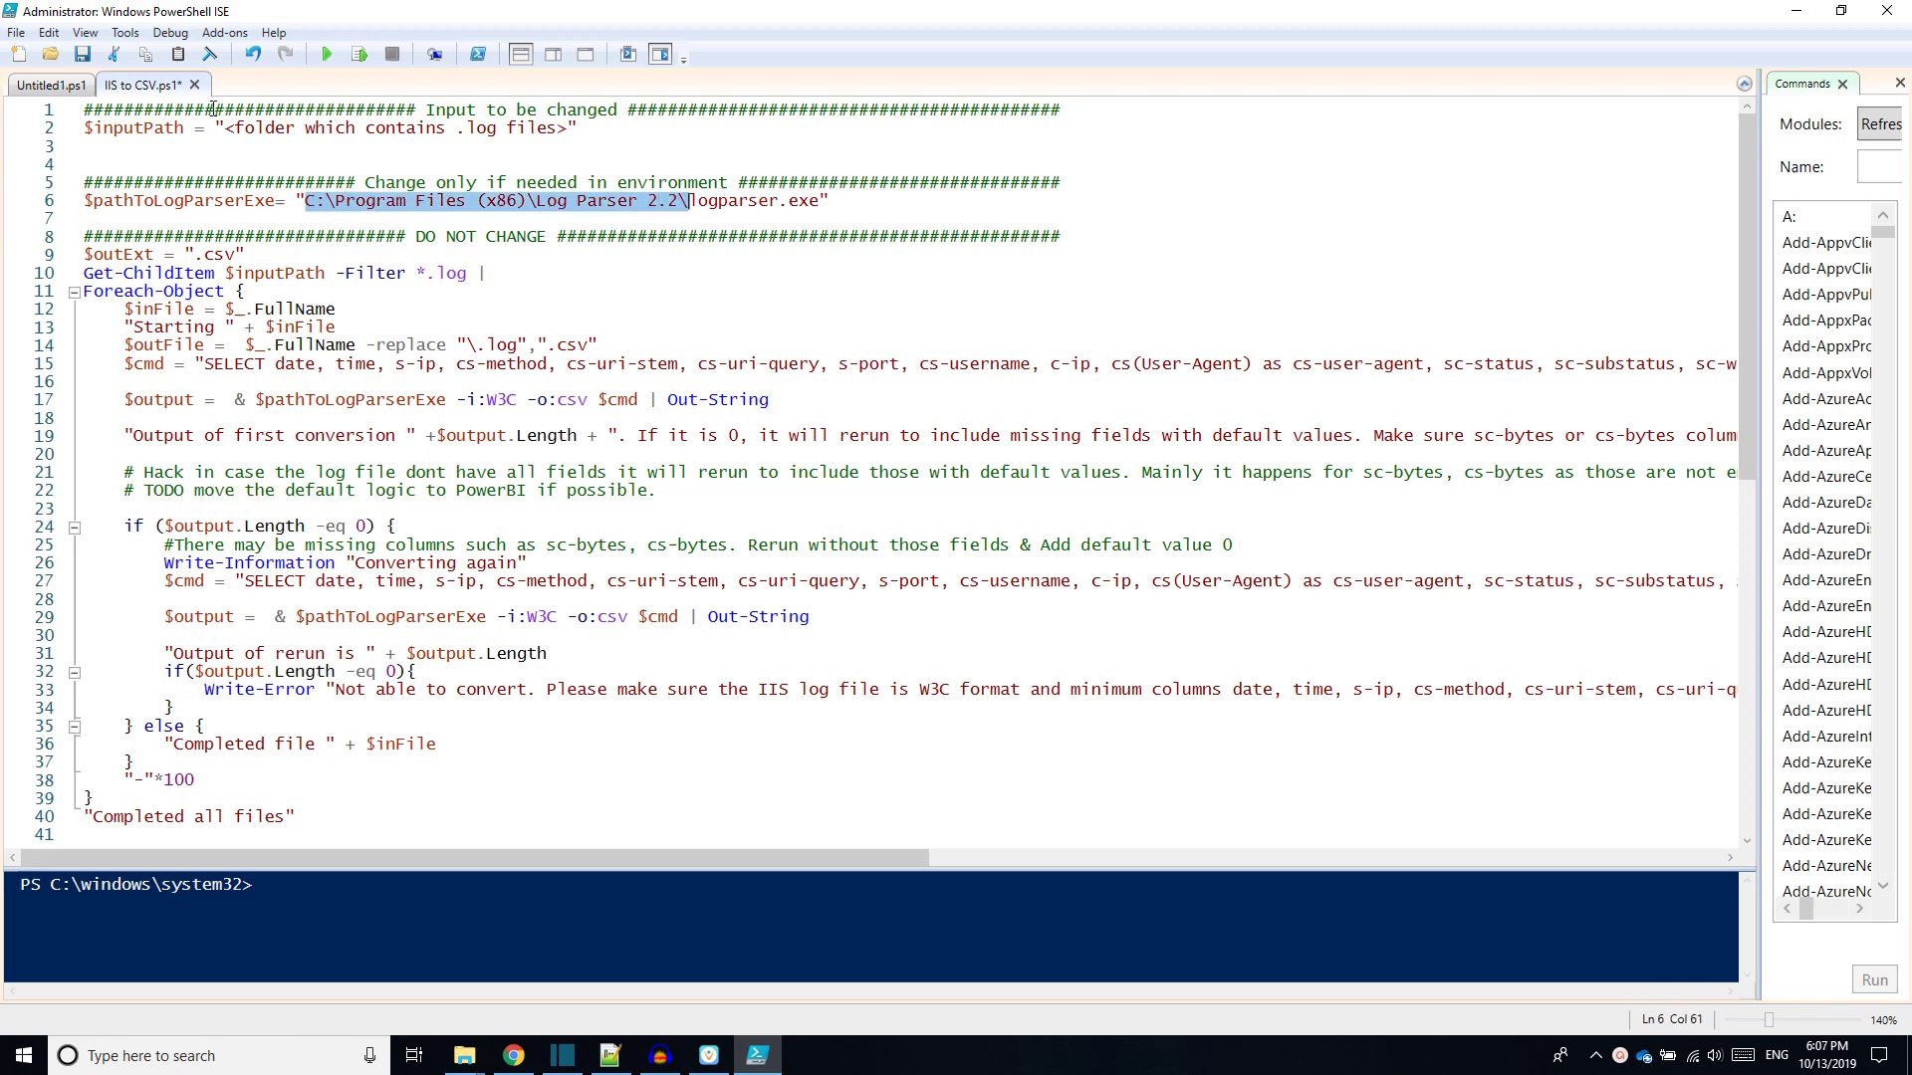
Step: Paste the sample-log-files folder path into $inputPath and run the script with F5
double_click(119, 126)
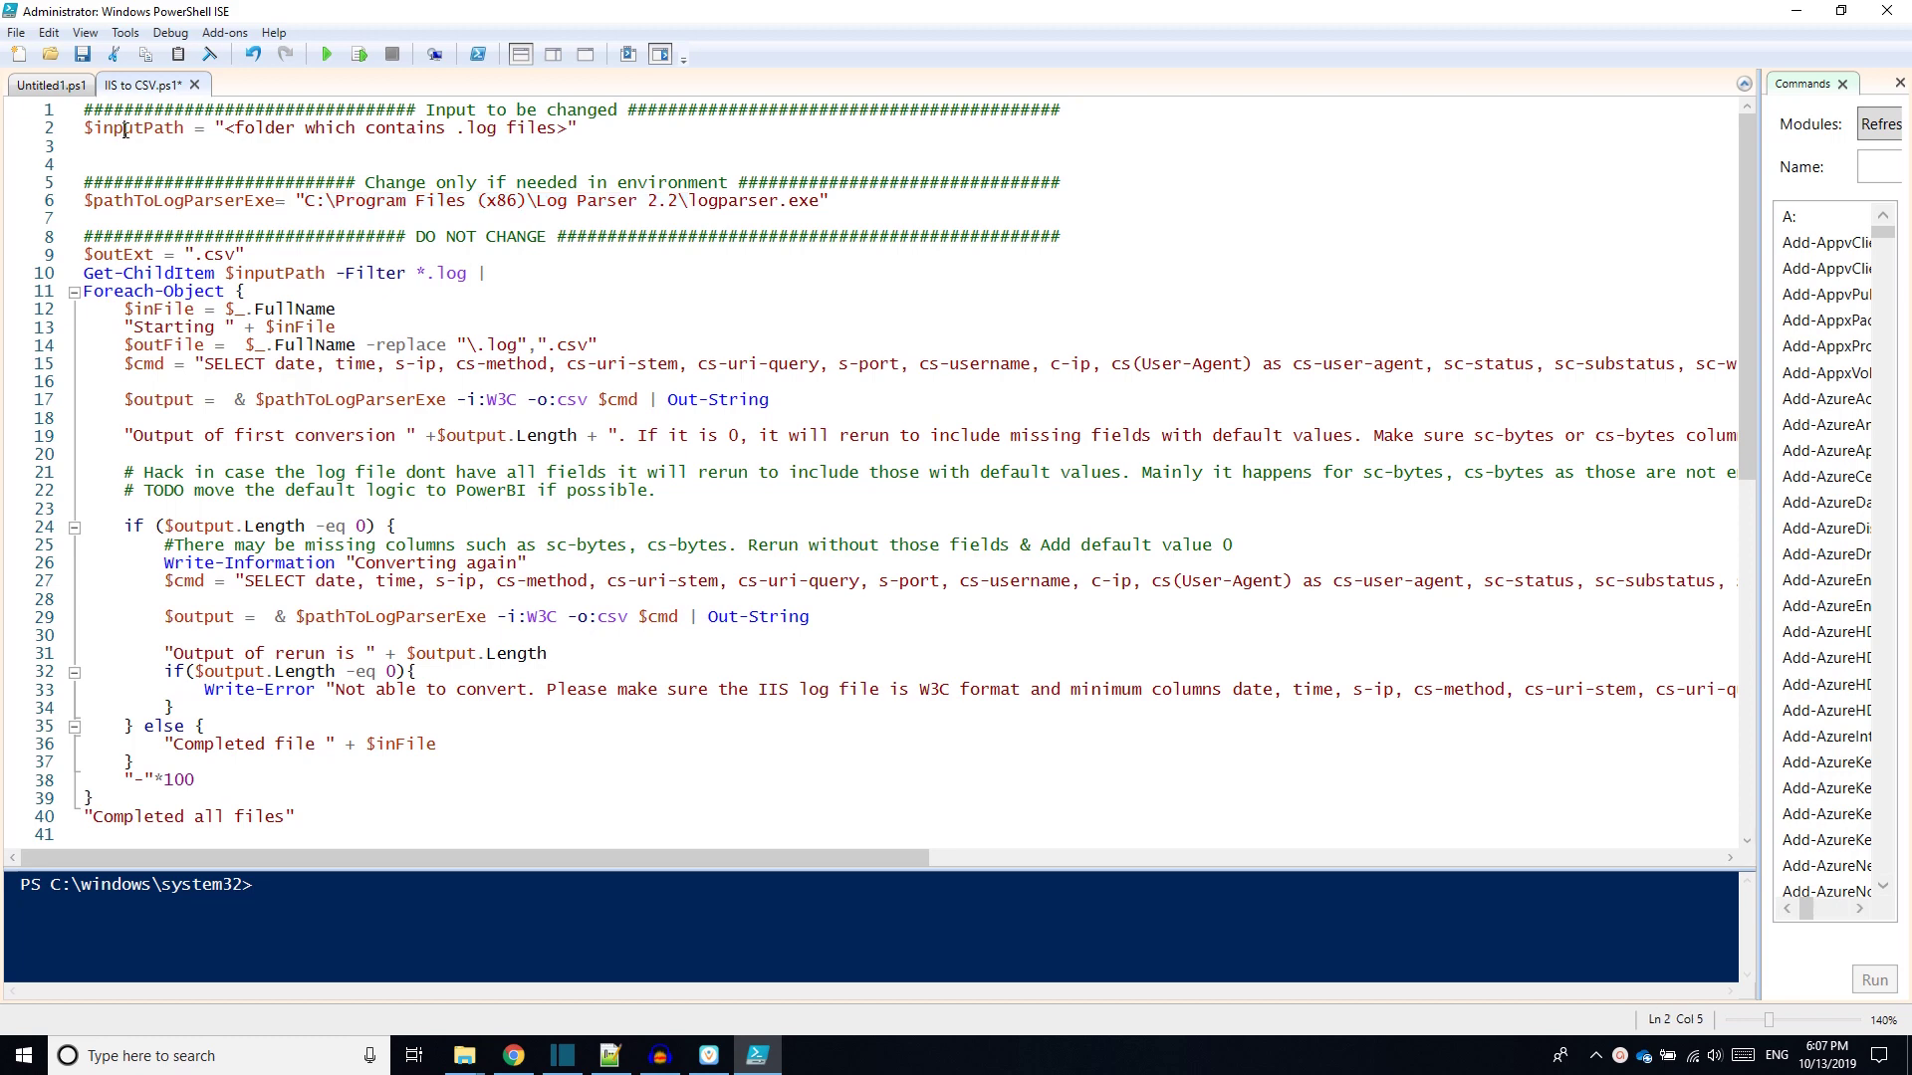
click(227, 129)
key(shift+End)
key(shift+Left)
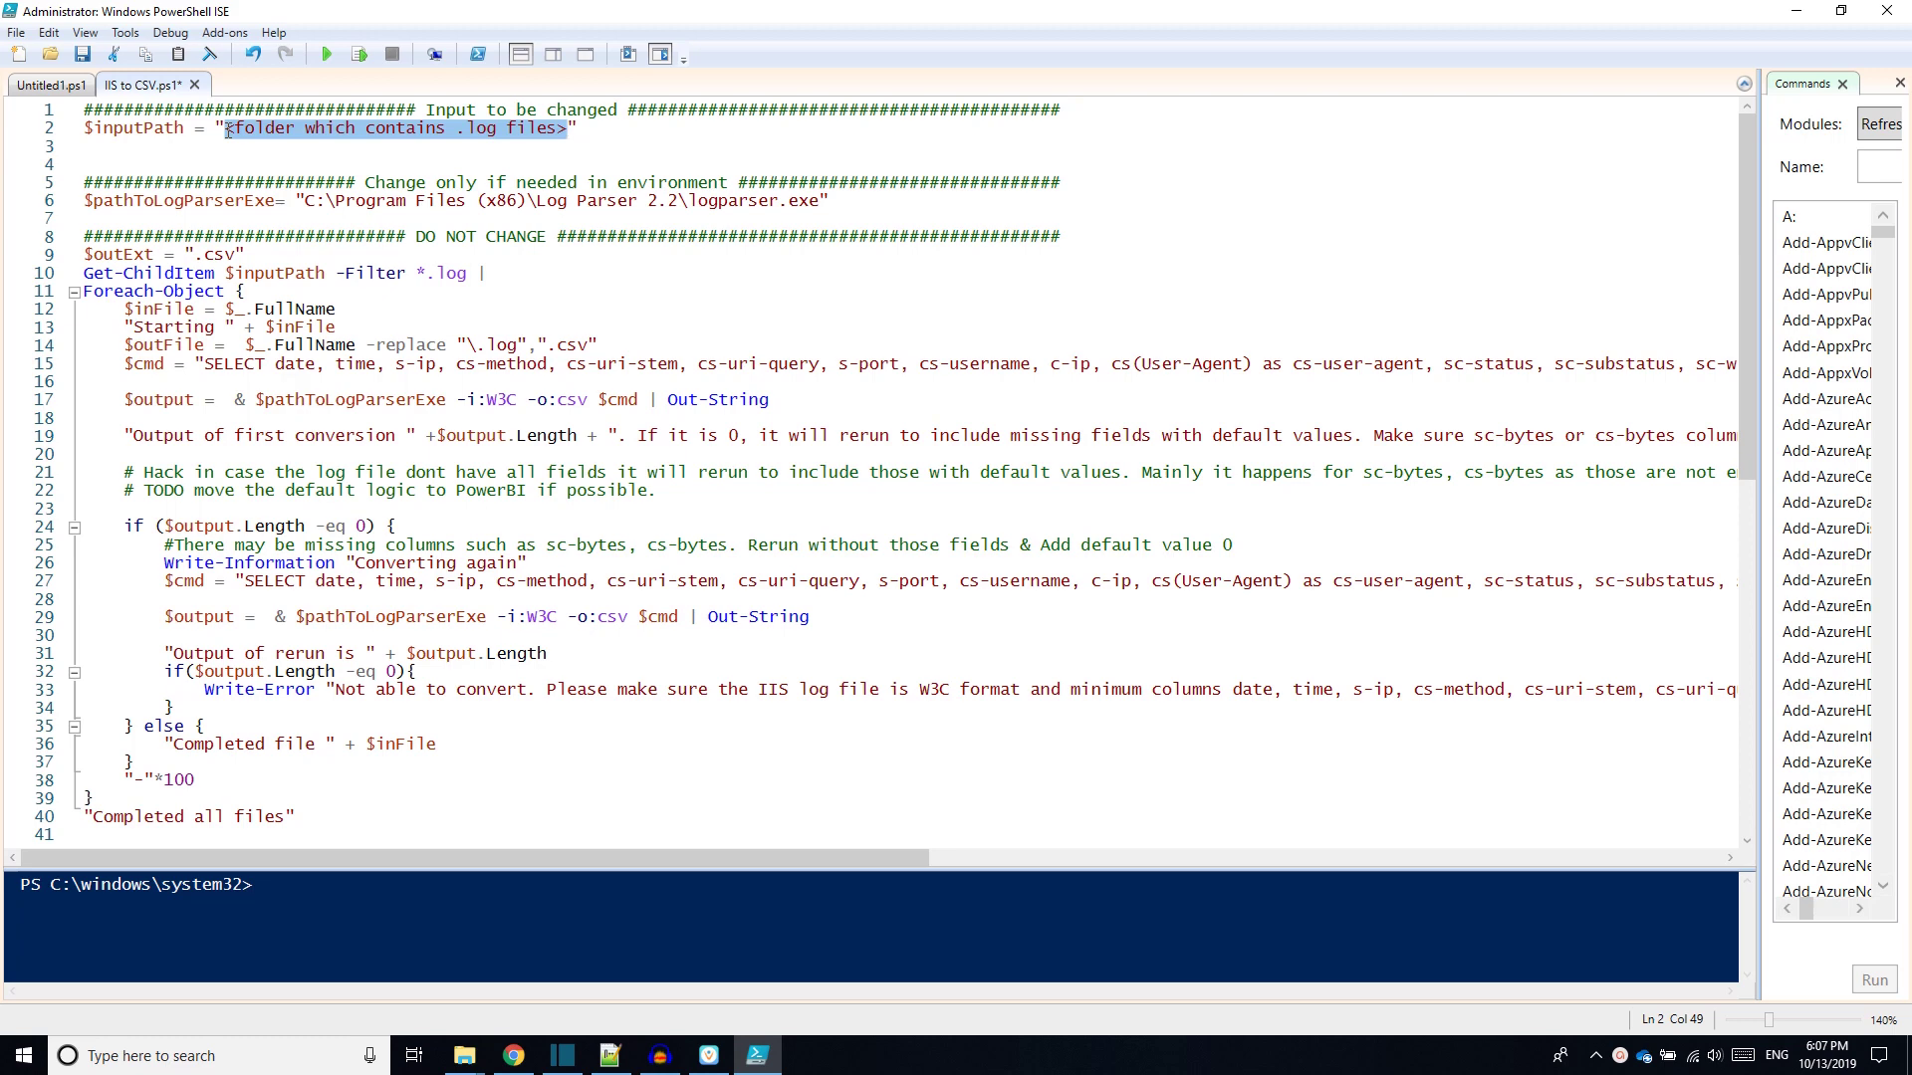
text(C:\Source\Repos\software-performance\web\iis\log-analysis\Power BI\sample-log-files)
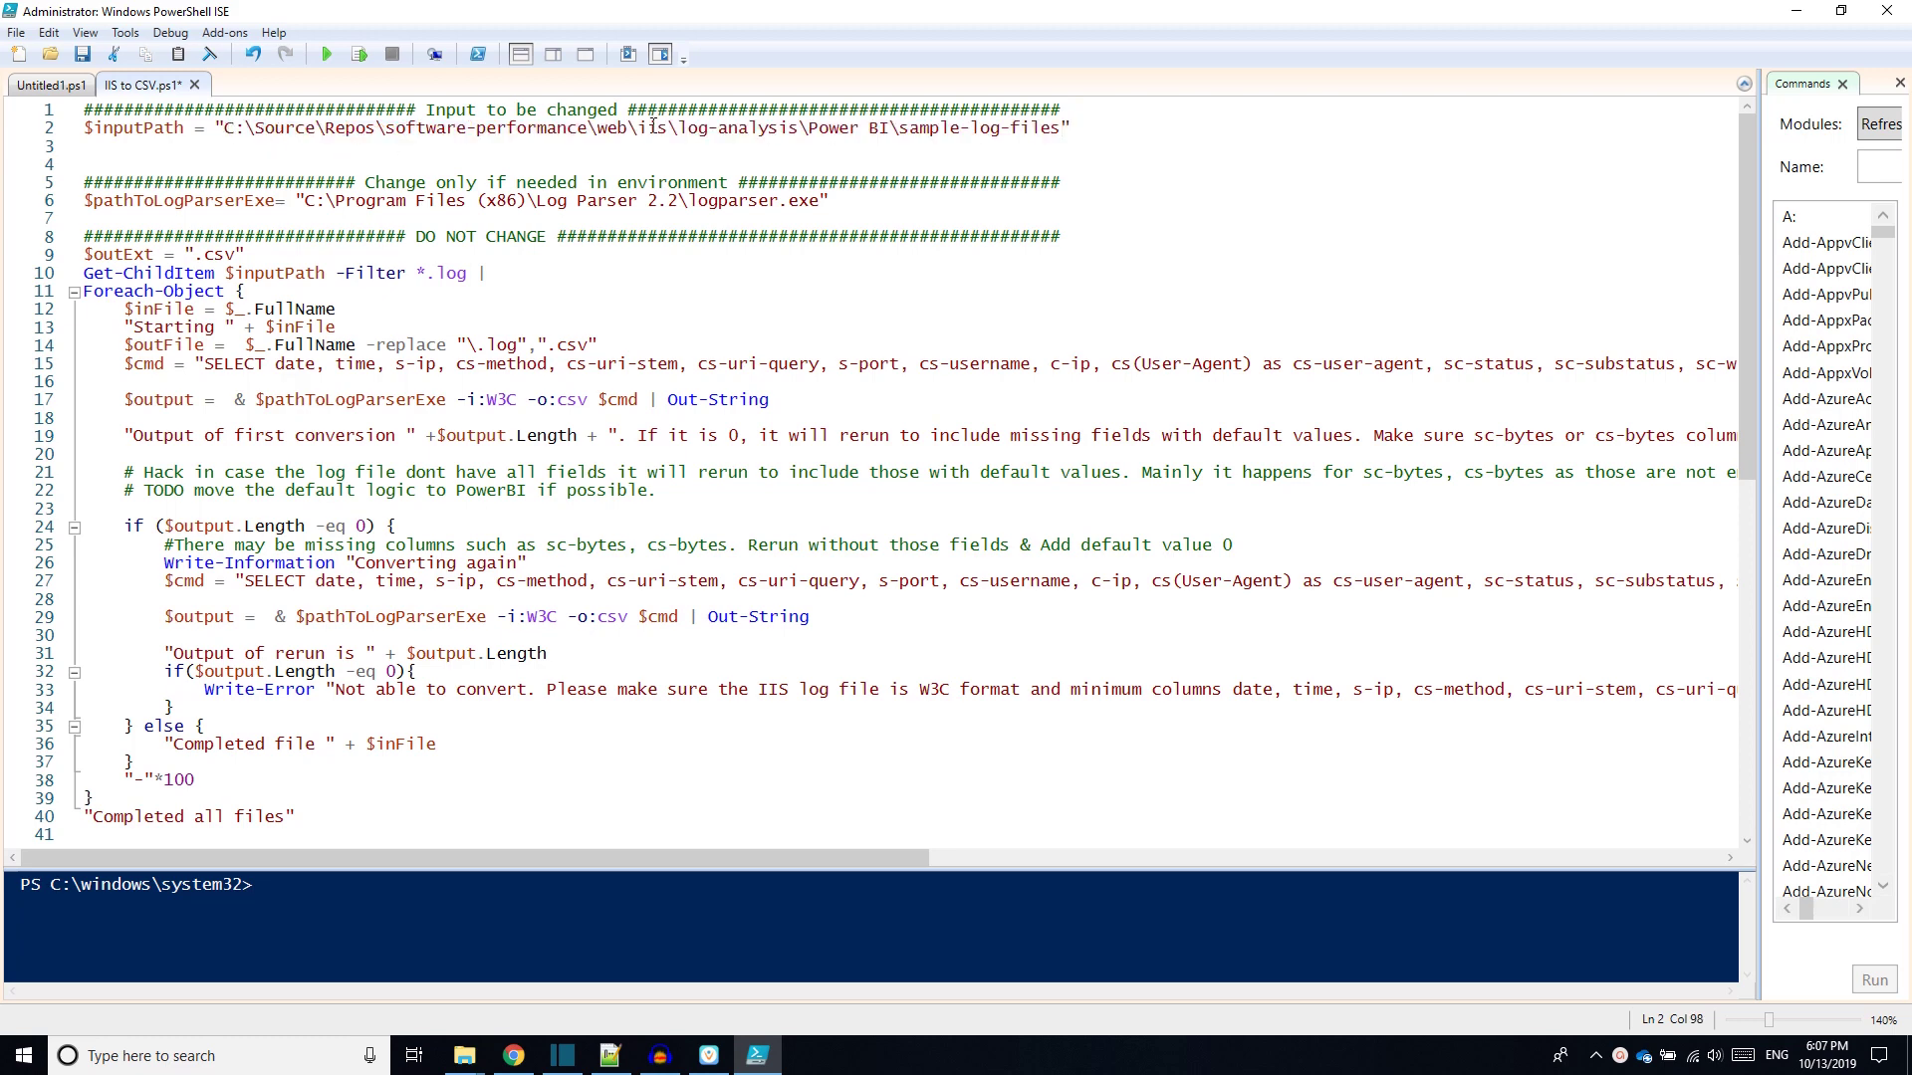
double_click(425, 126)
drag(425, 127, 578, 127)
key(F5)
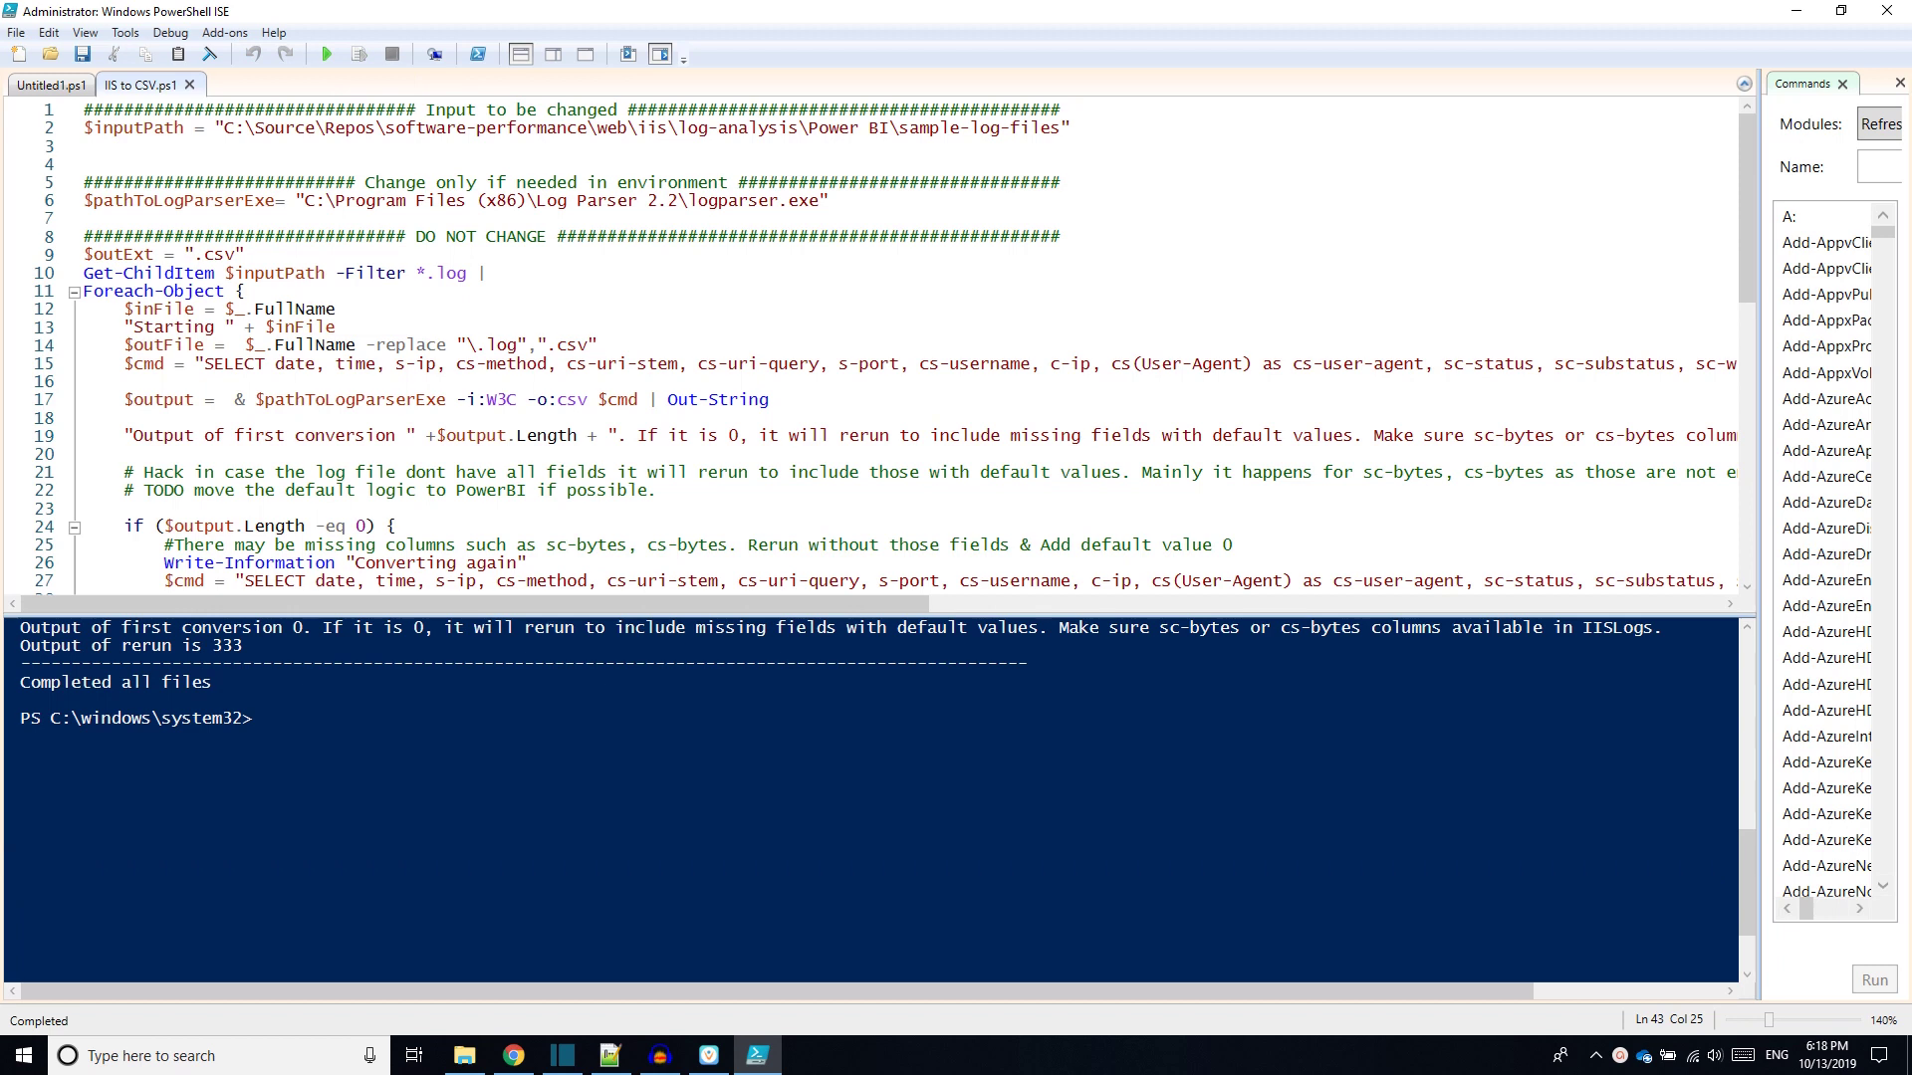
Step: Check the new .csv files in sample-log-files, then open the IIS Analysis Template for PBI Aug2019 .pbix
click(464, 1055)
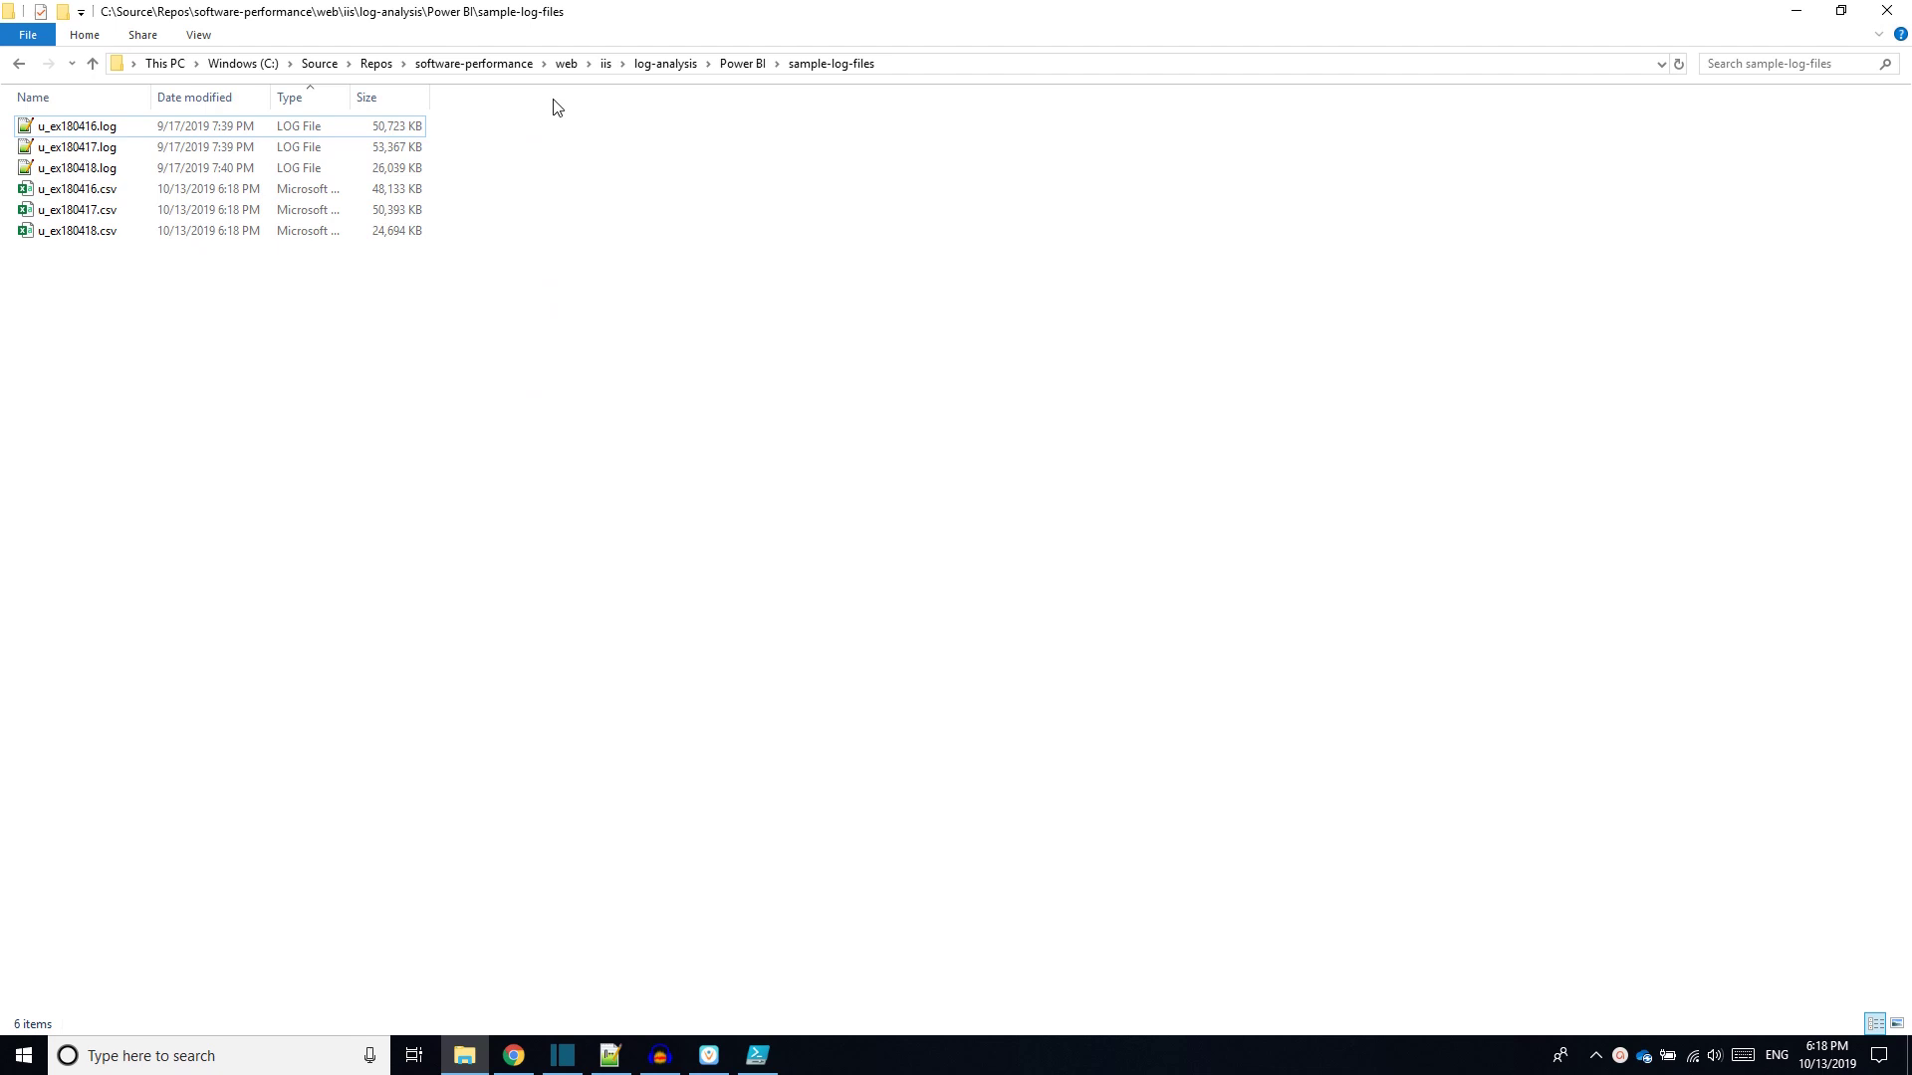
click(736, 66)
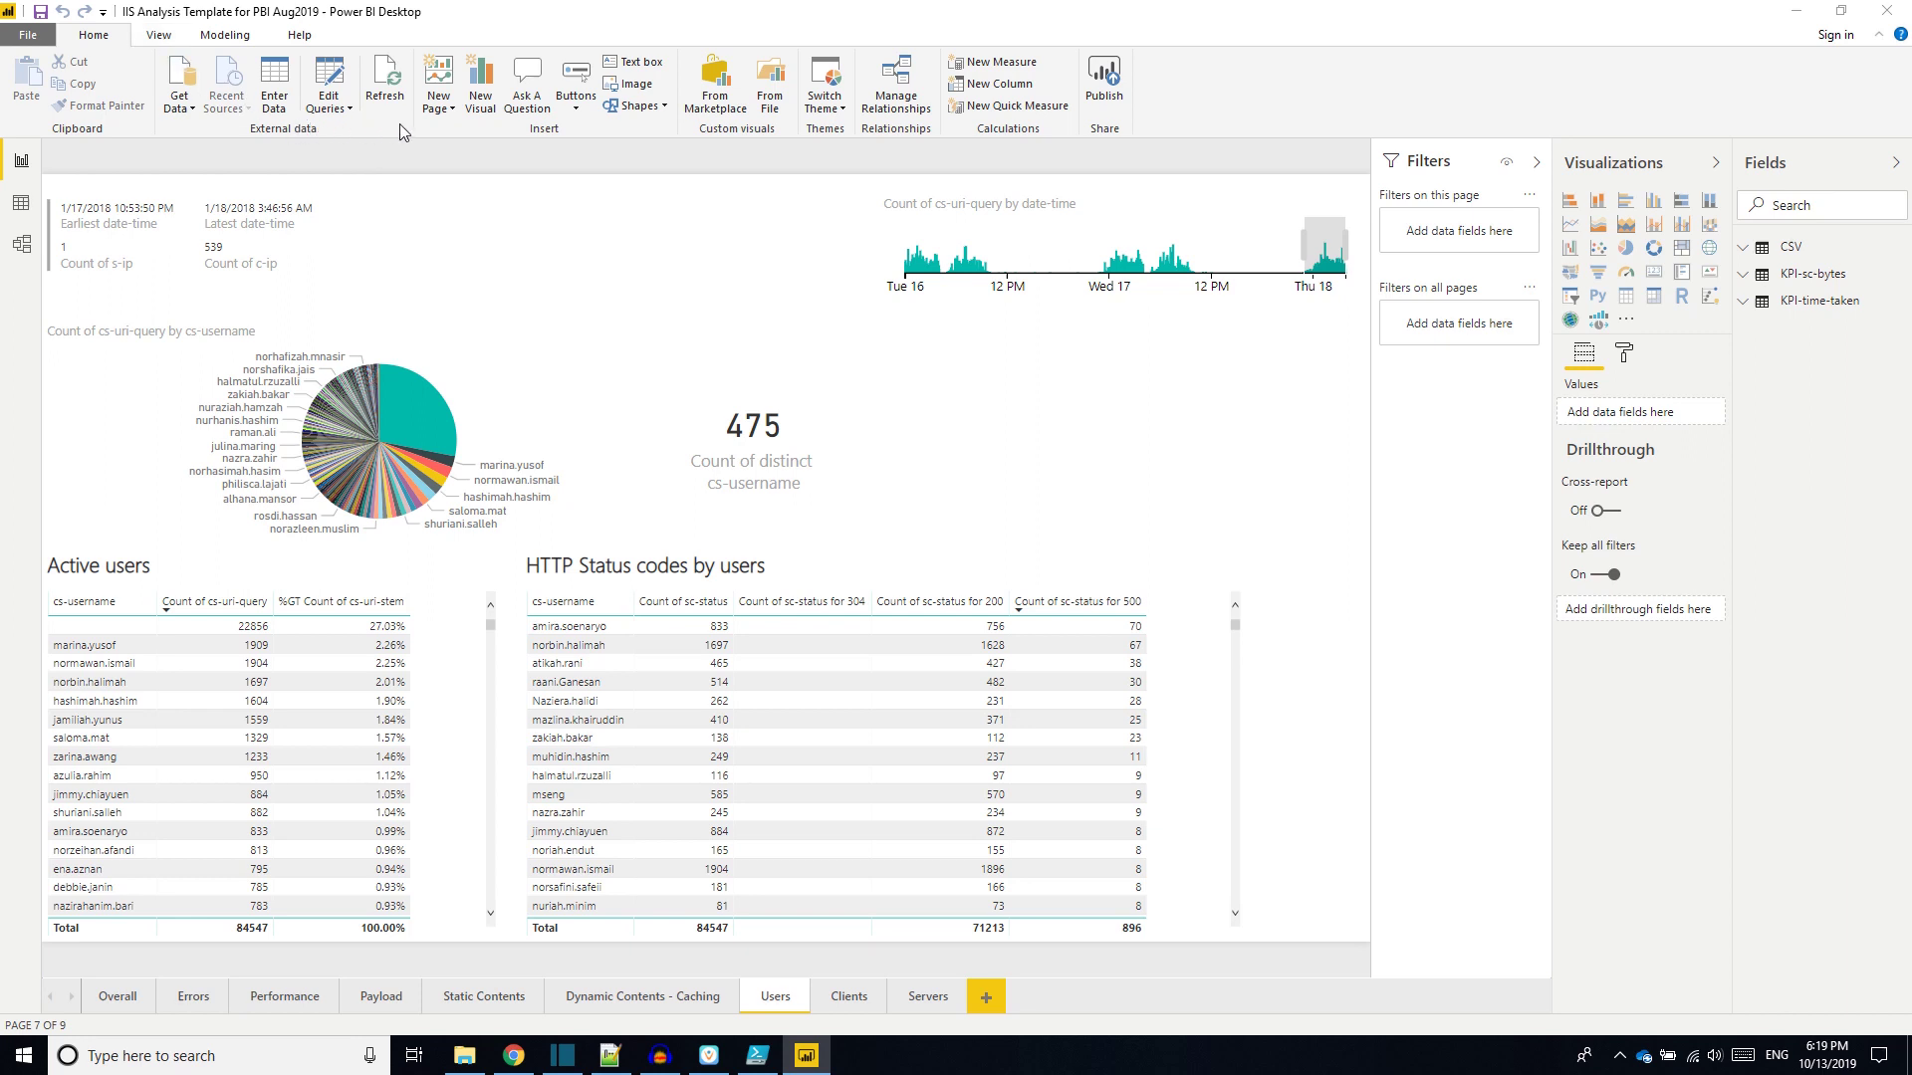
Step: In Data source settings, change the folder source path to sample-log-files, confirm it, and close the dialog
click(350, 110)
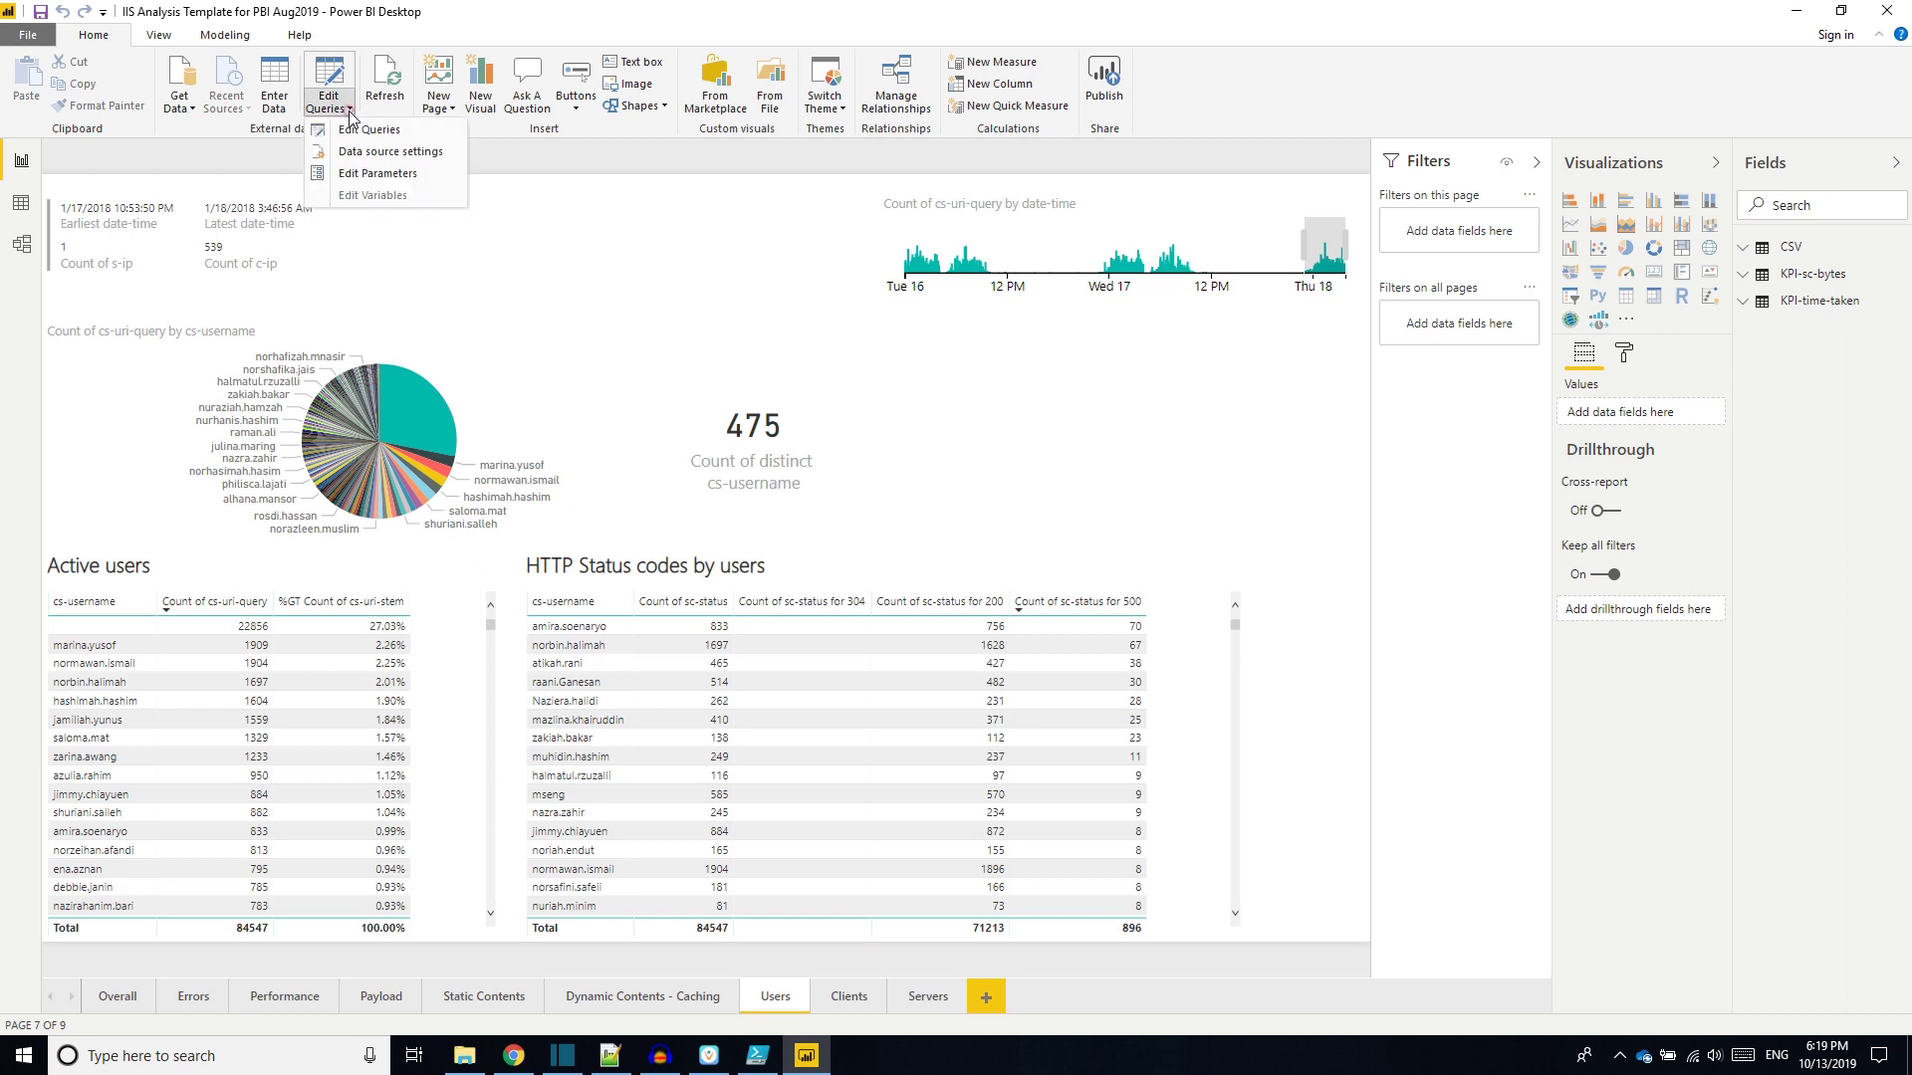
click(393, 160)
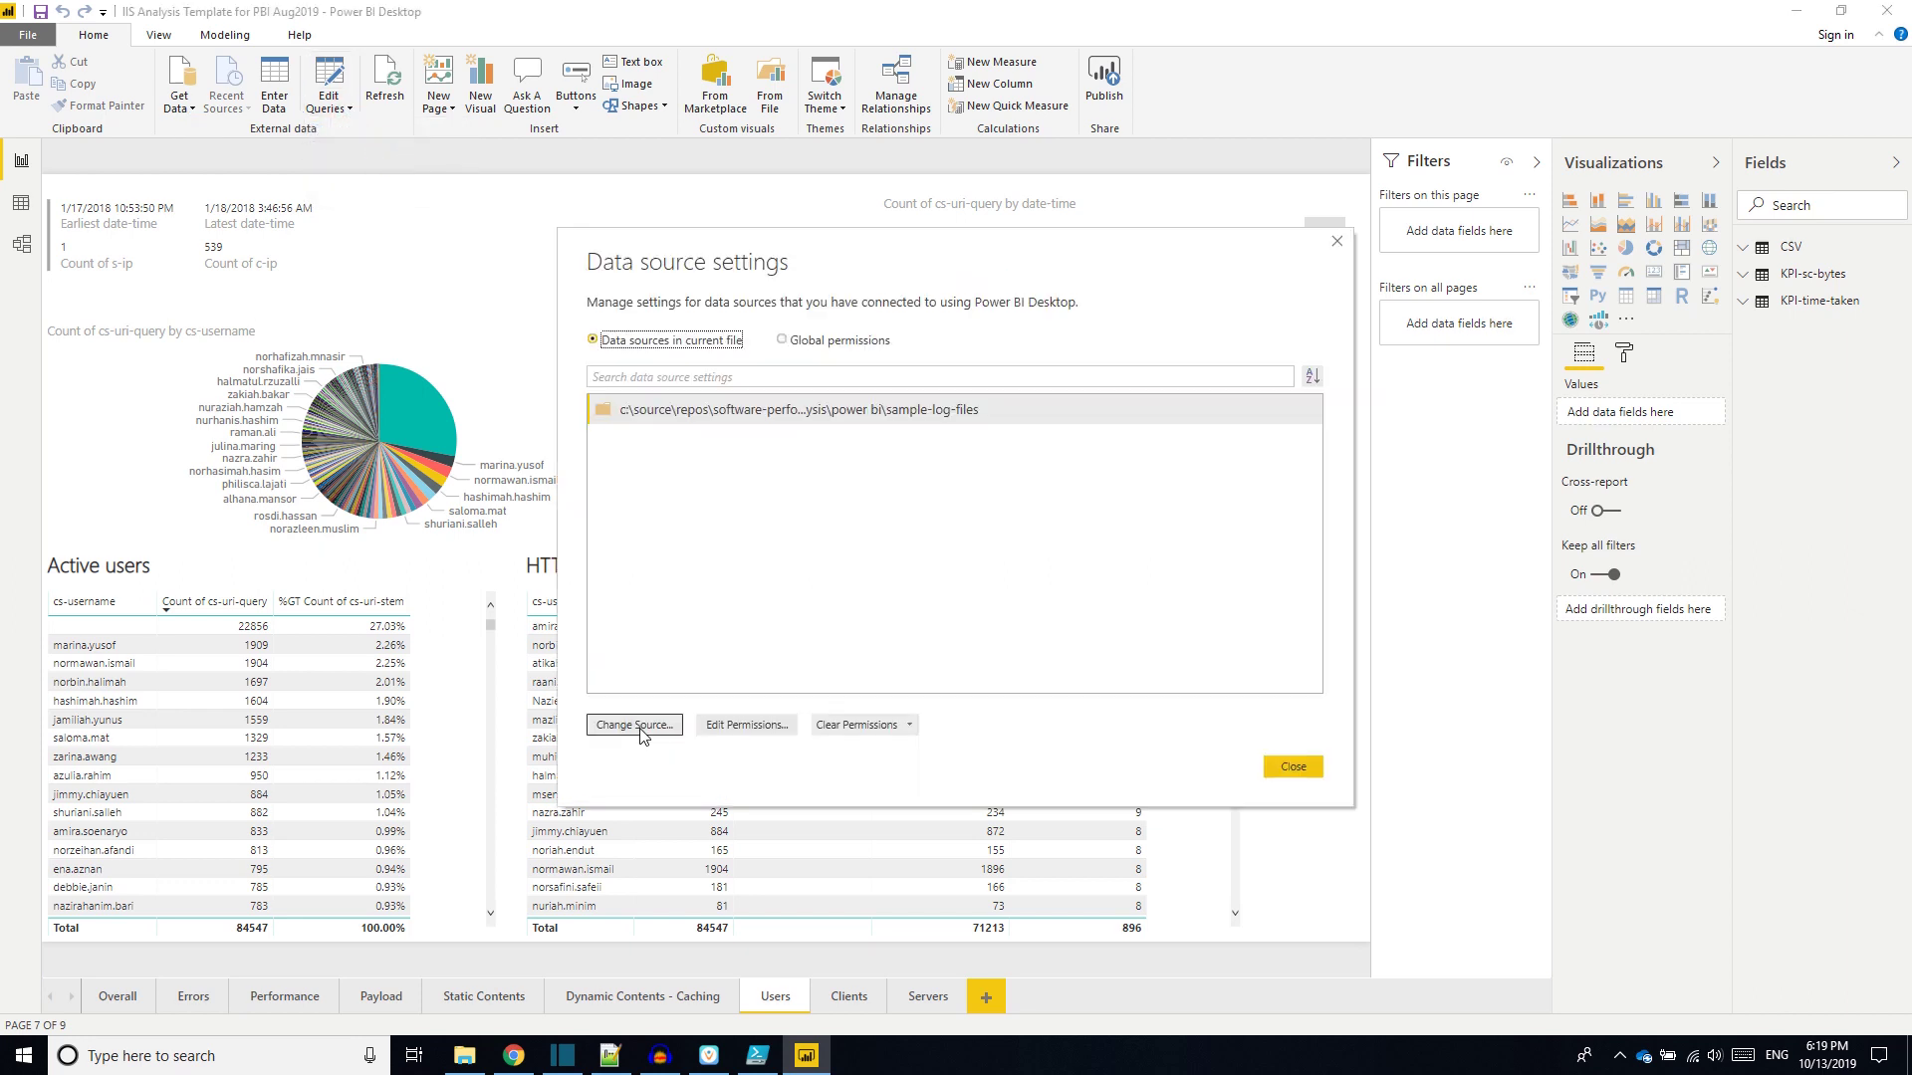
click(640, 730)
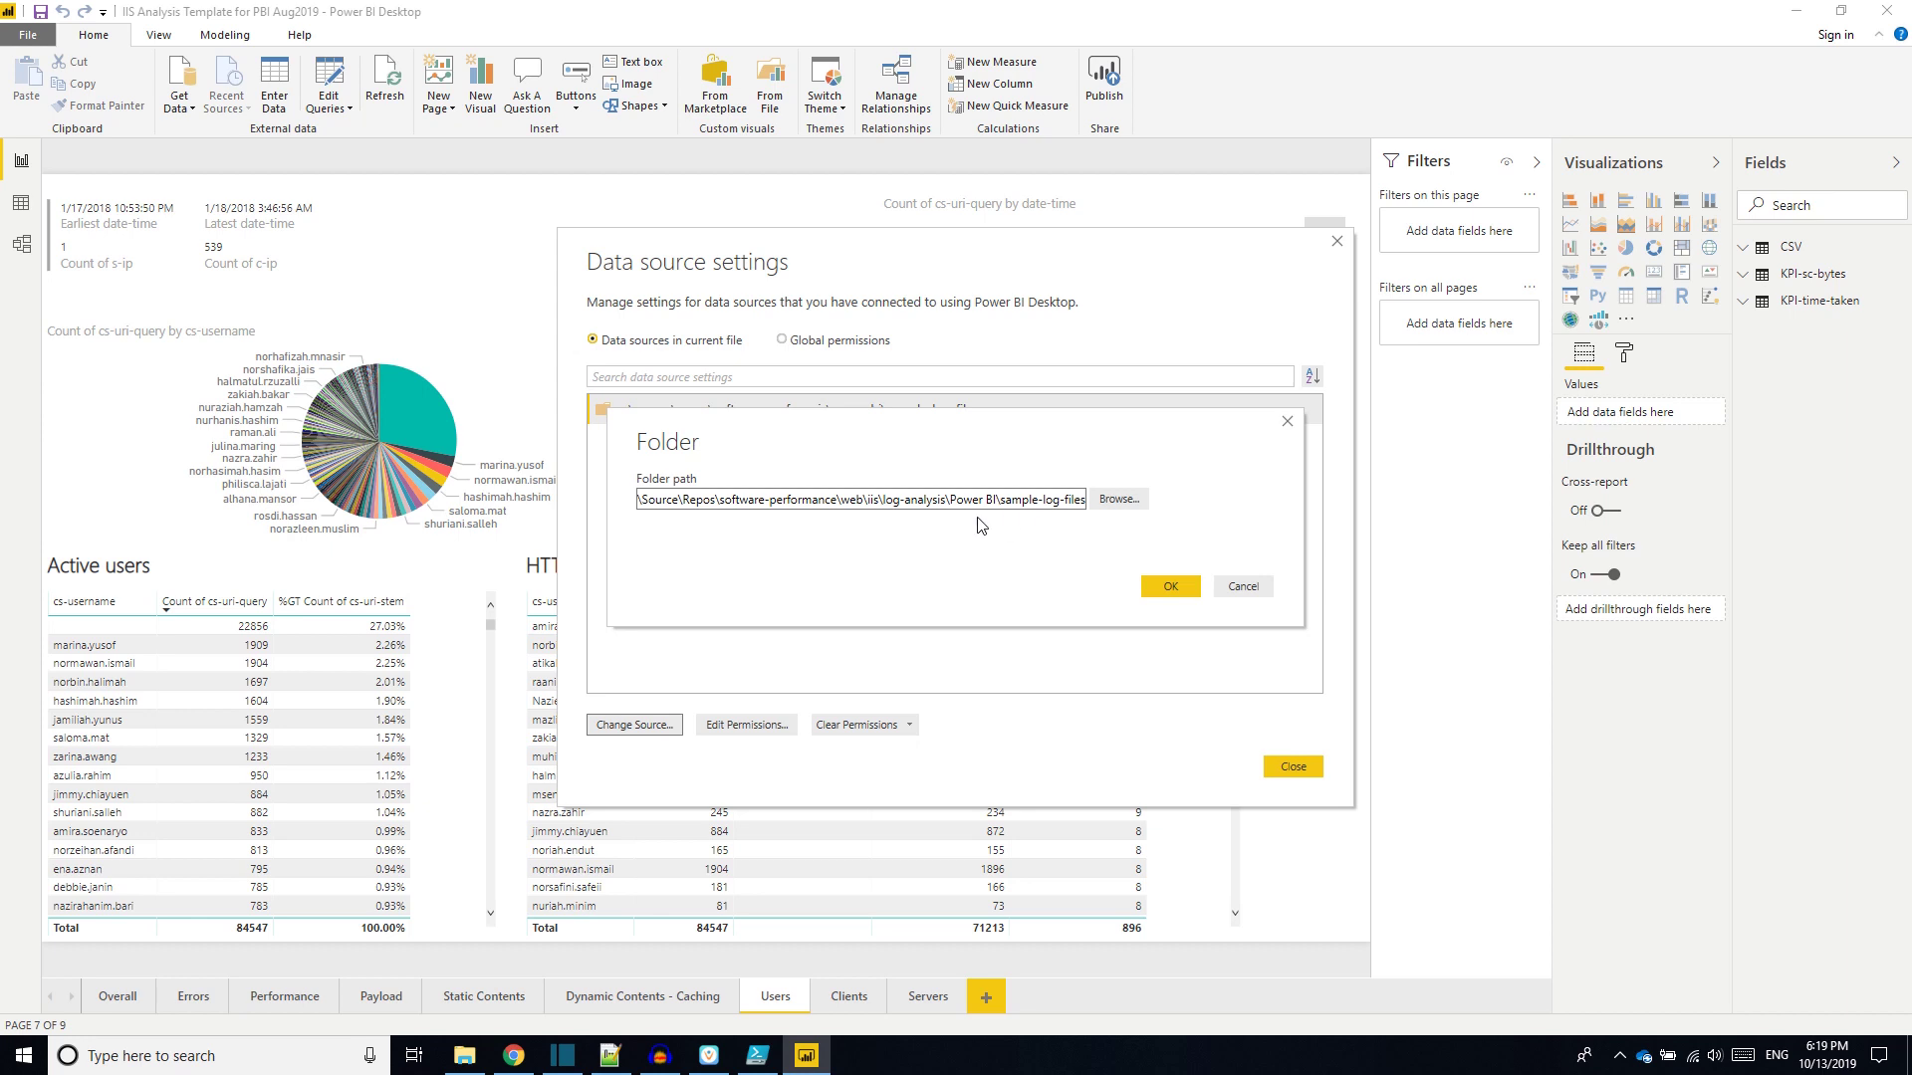
click(855, 501)
click(1170, 587)
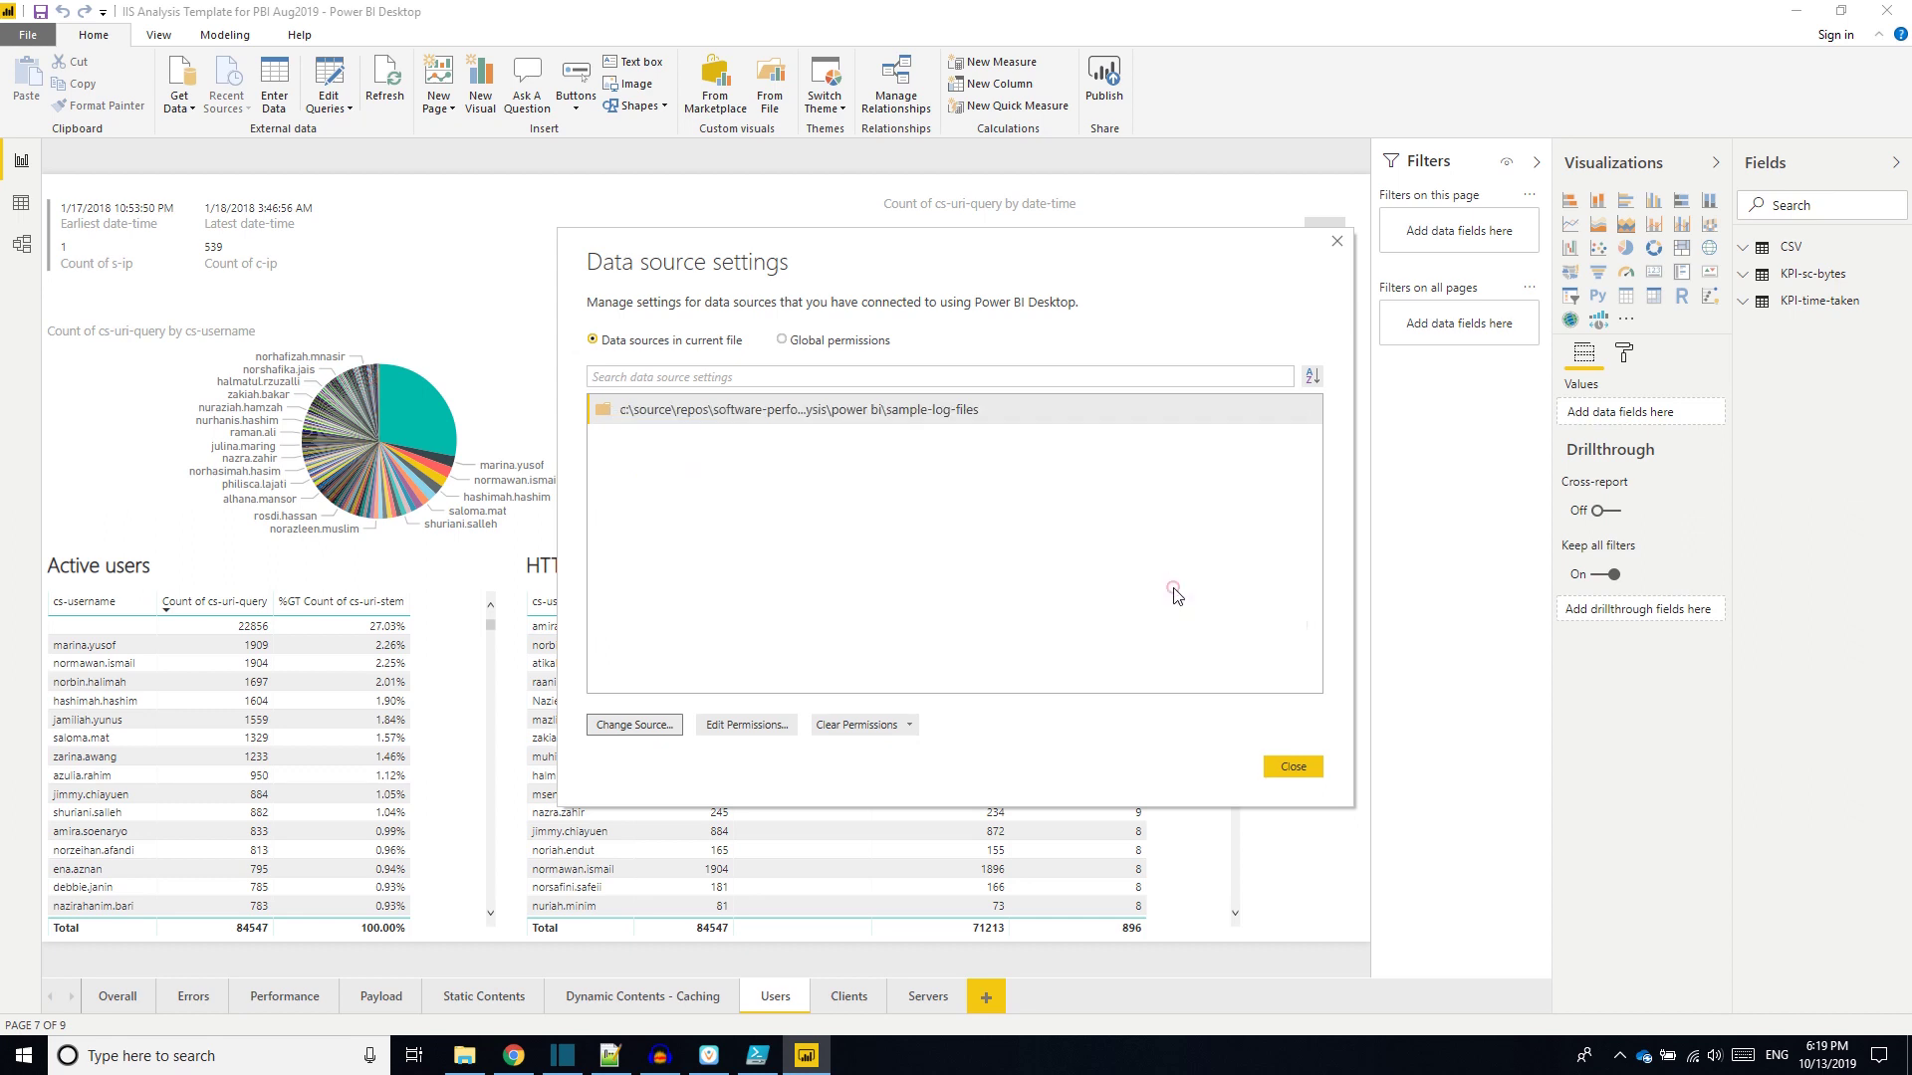
click(1290, 769)
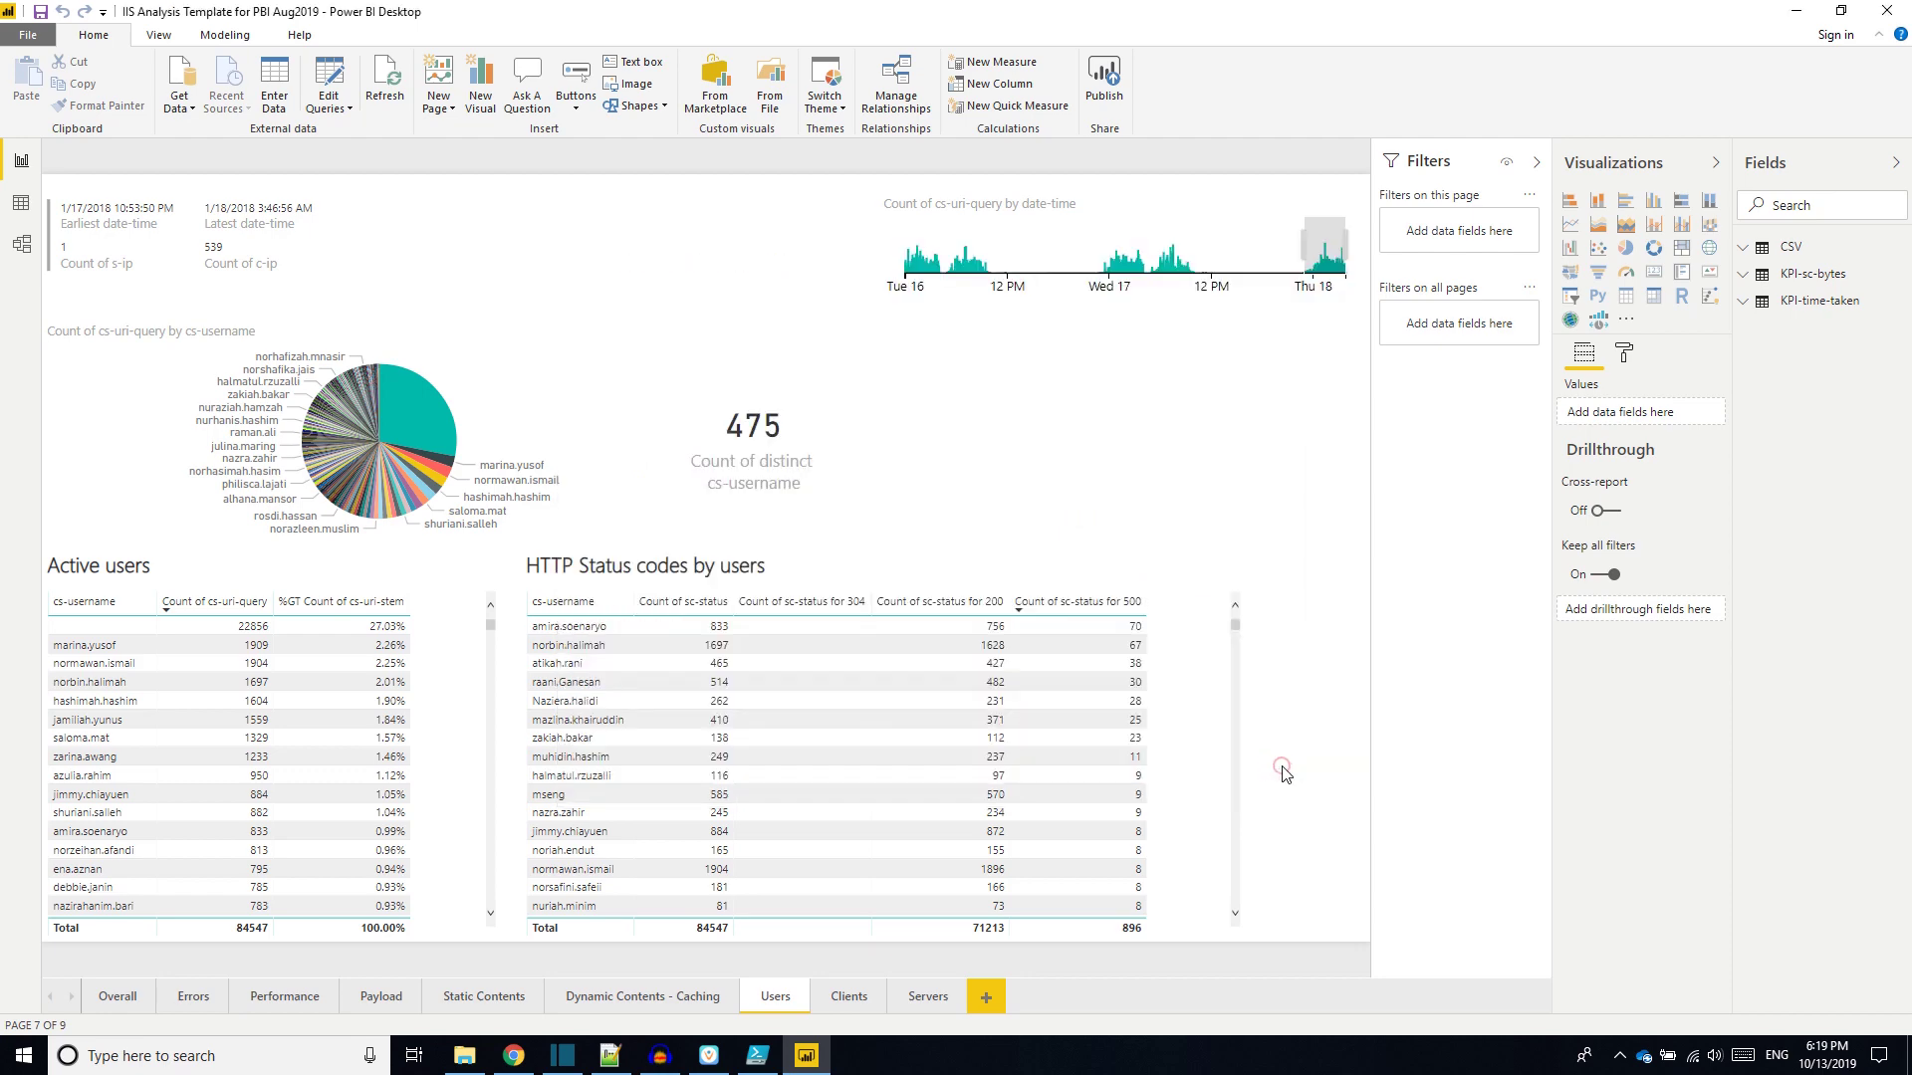
Step: Refresh the report so the CSV, KPI-time-taken and KPI-sc-bytes tables reload
click(382, 91)
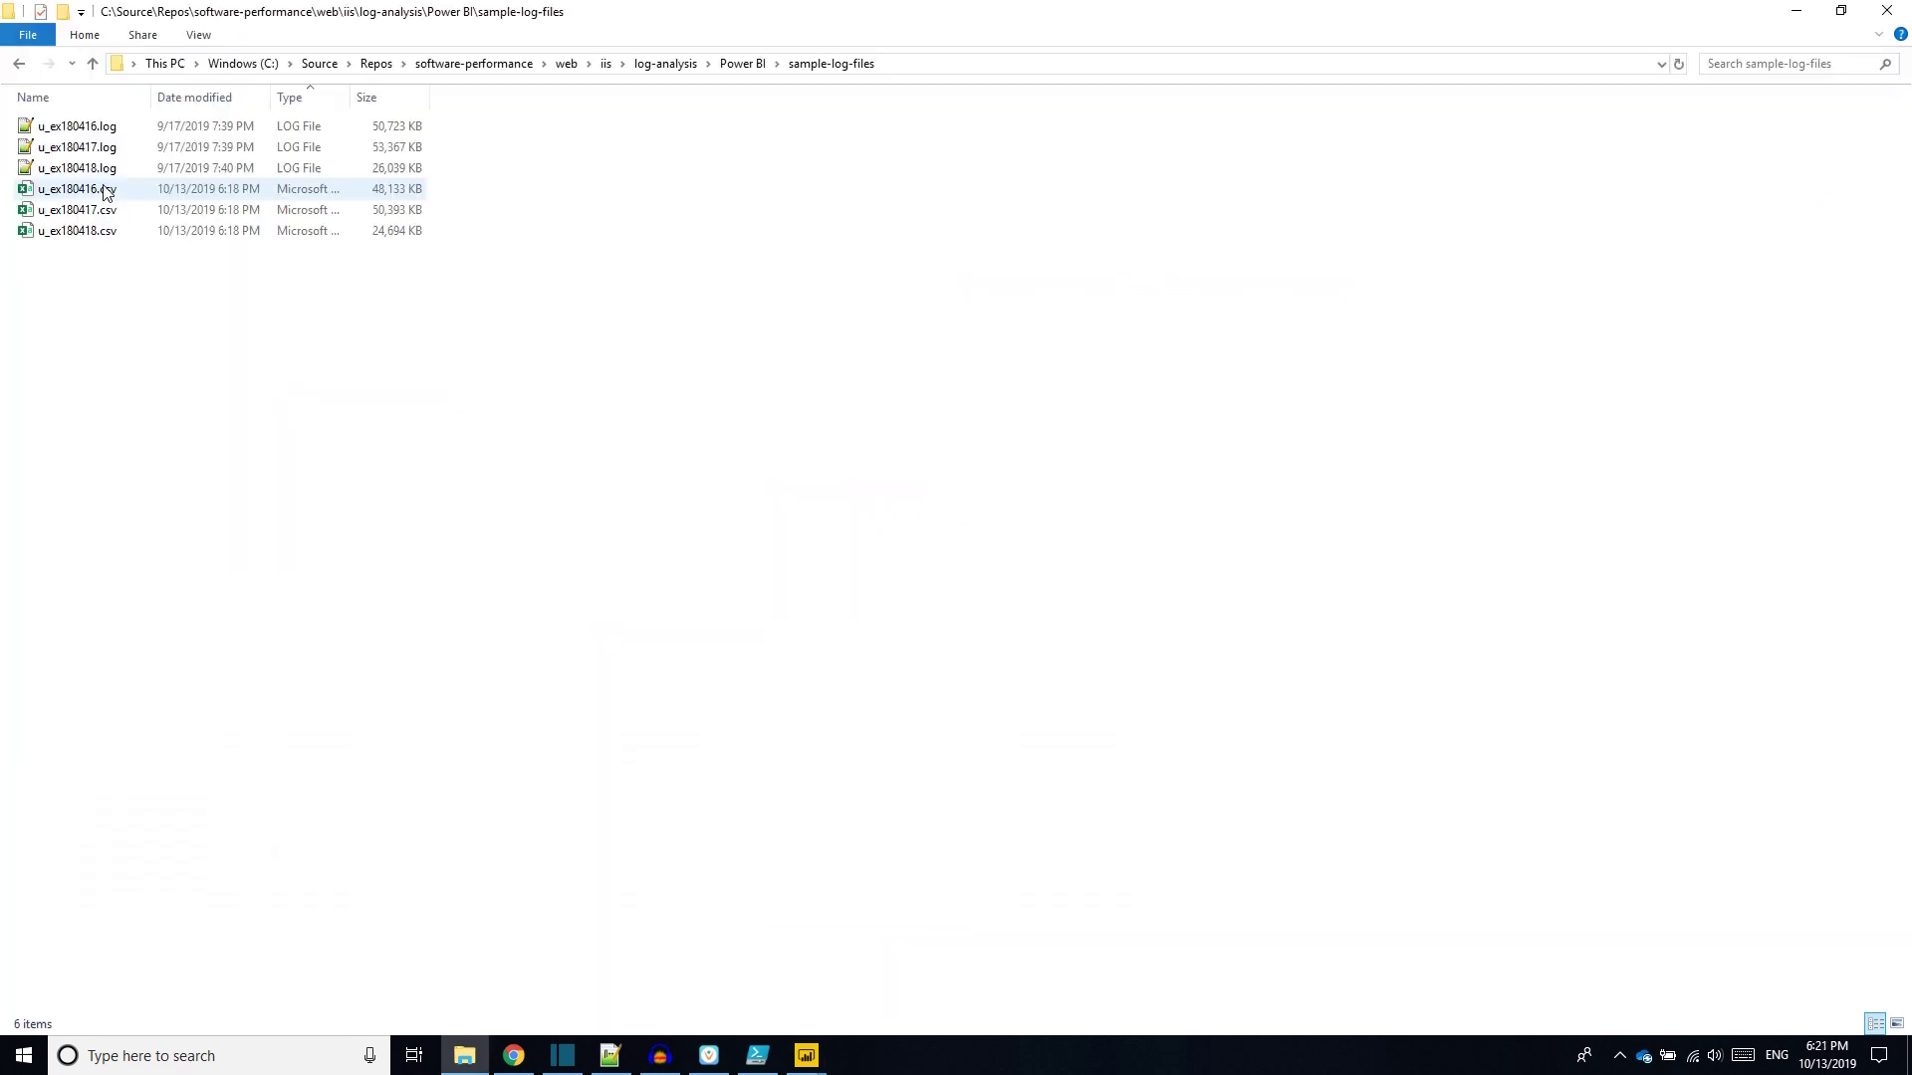
Step: Select u_ex180416.csv in Explorer, then view the Overall page showing time-taken KPI 187 against goal 200
click(105, 188)
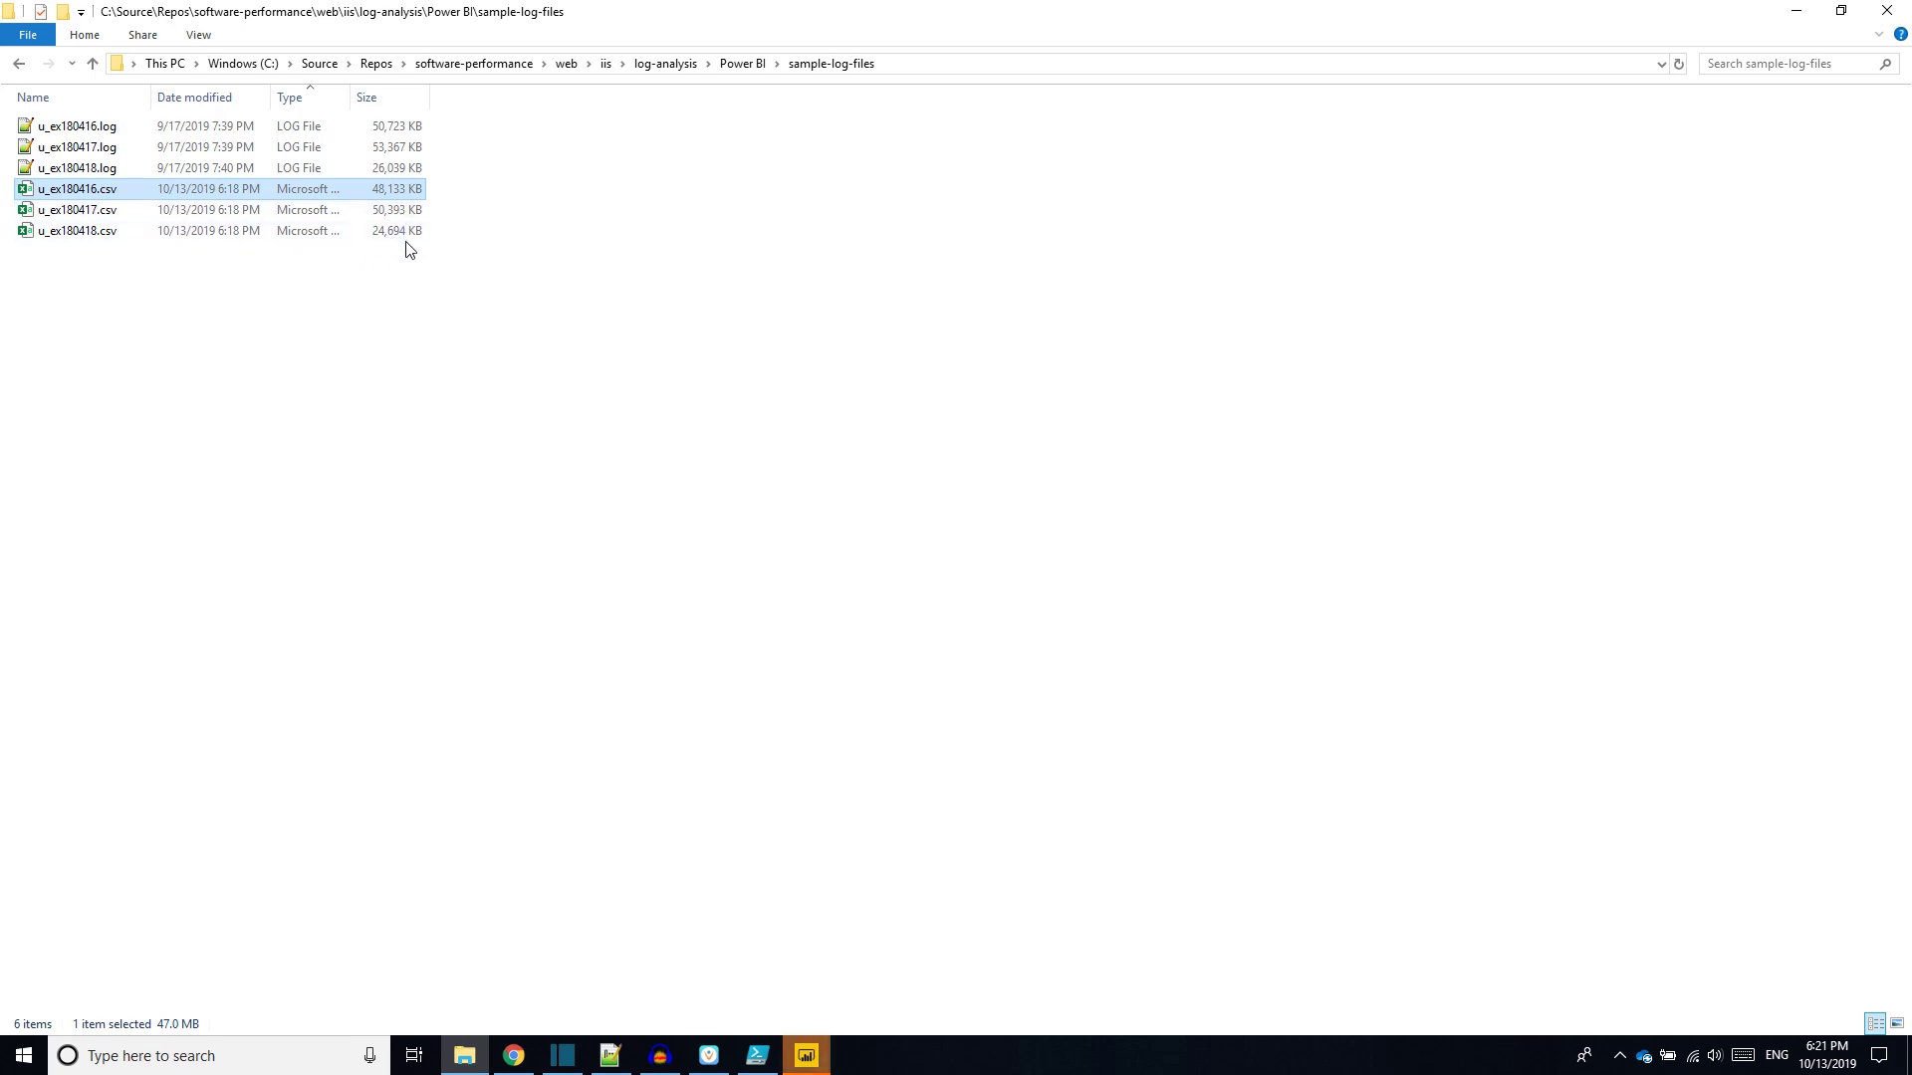
key(alt+Tab)
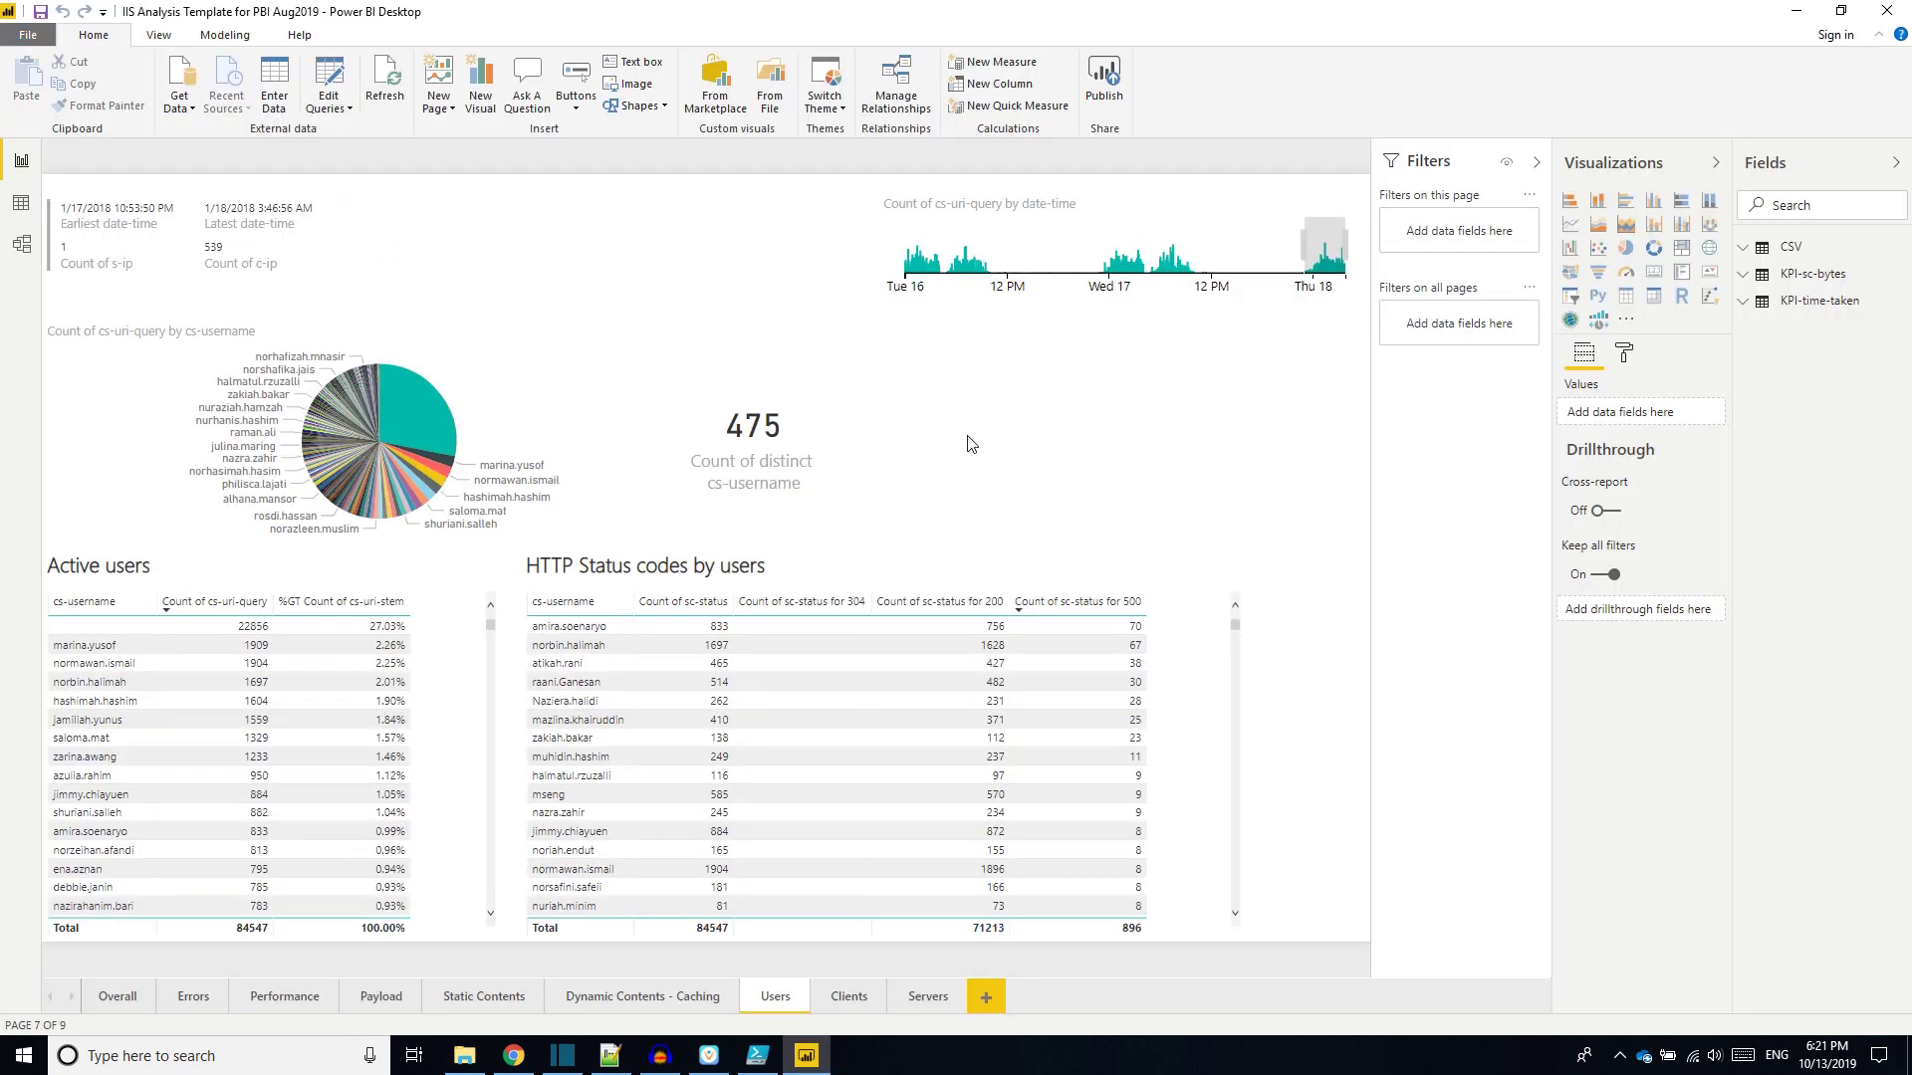
click(119, 998)
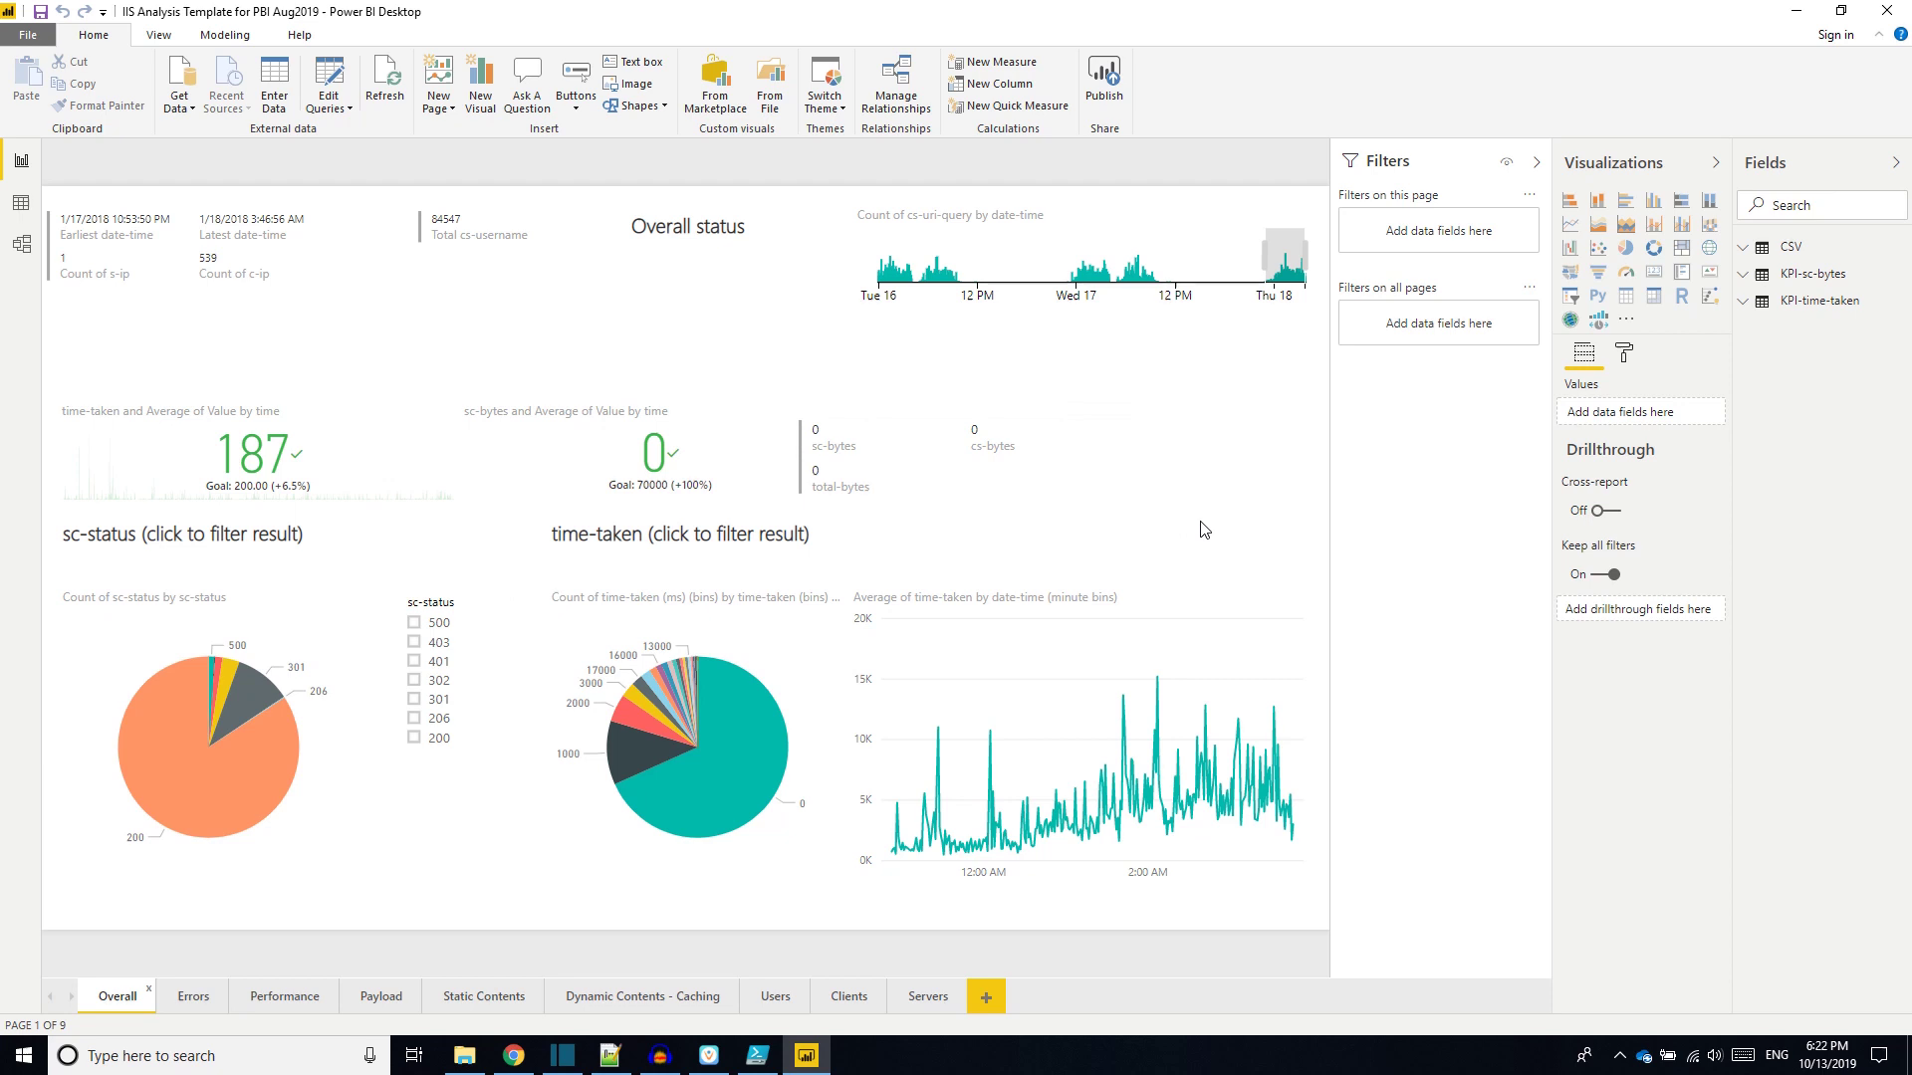
Step: Page through the Errors, Performance, Payload and Static Contents report pages in turn
click(192, 1001)
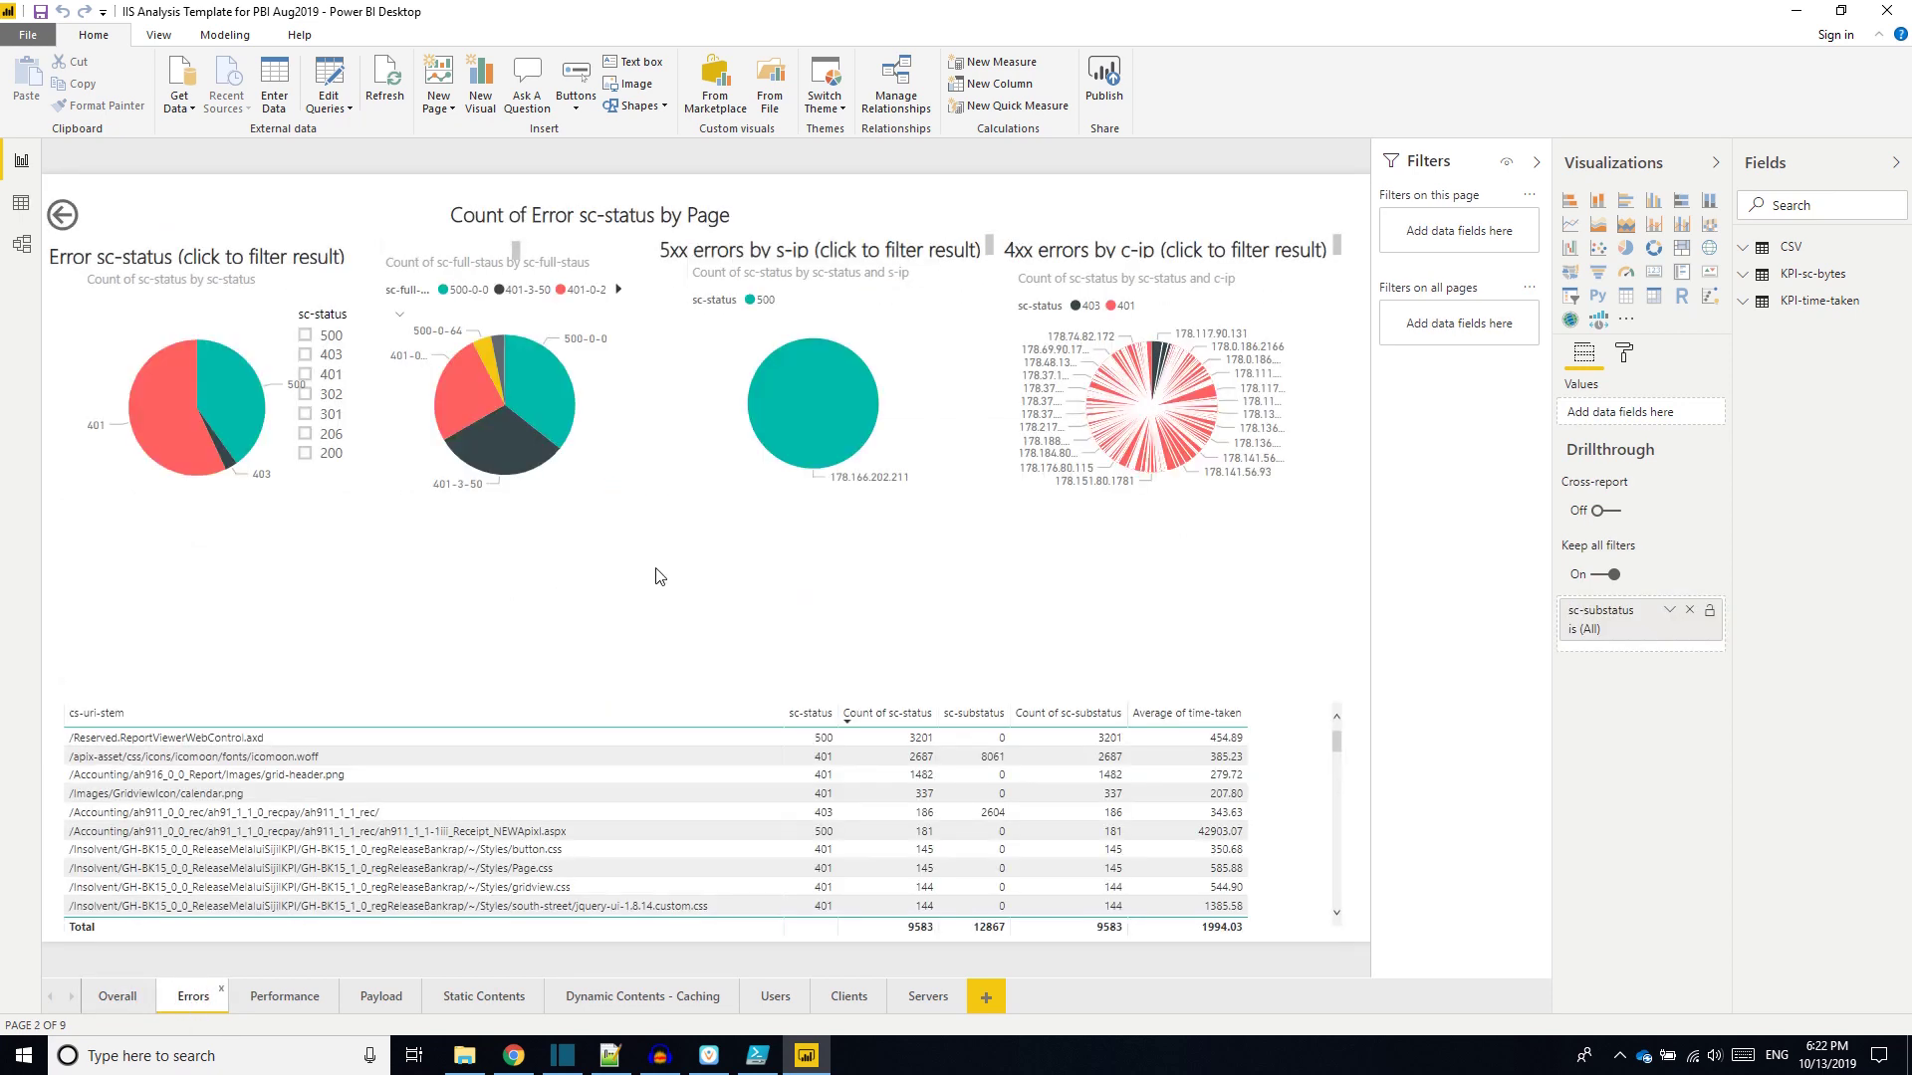
click(285, 999)
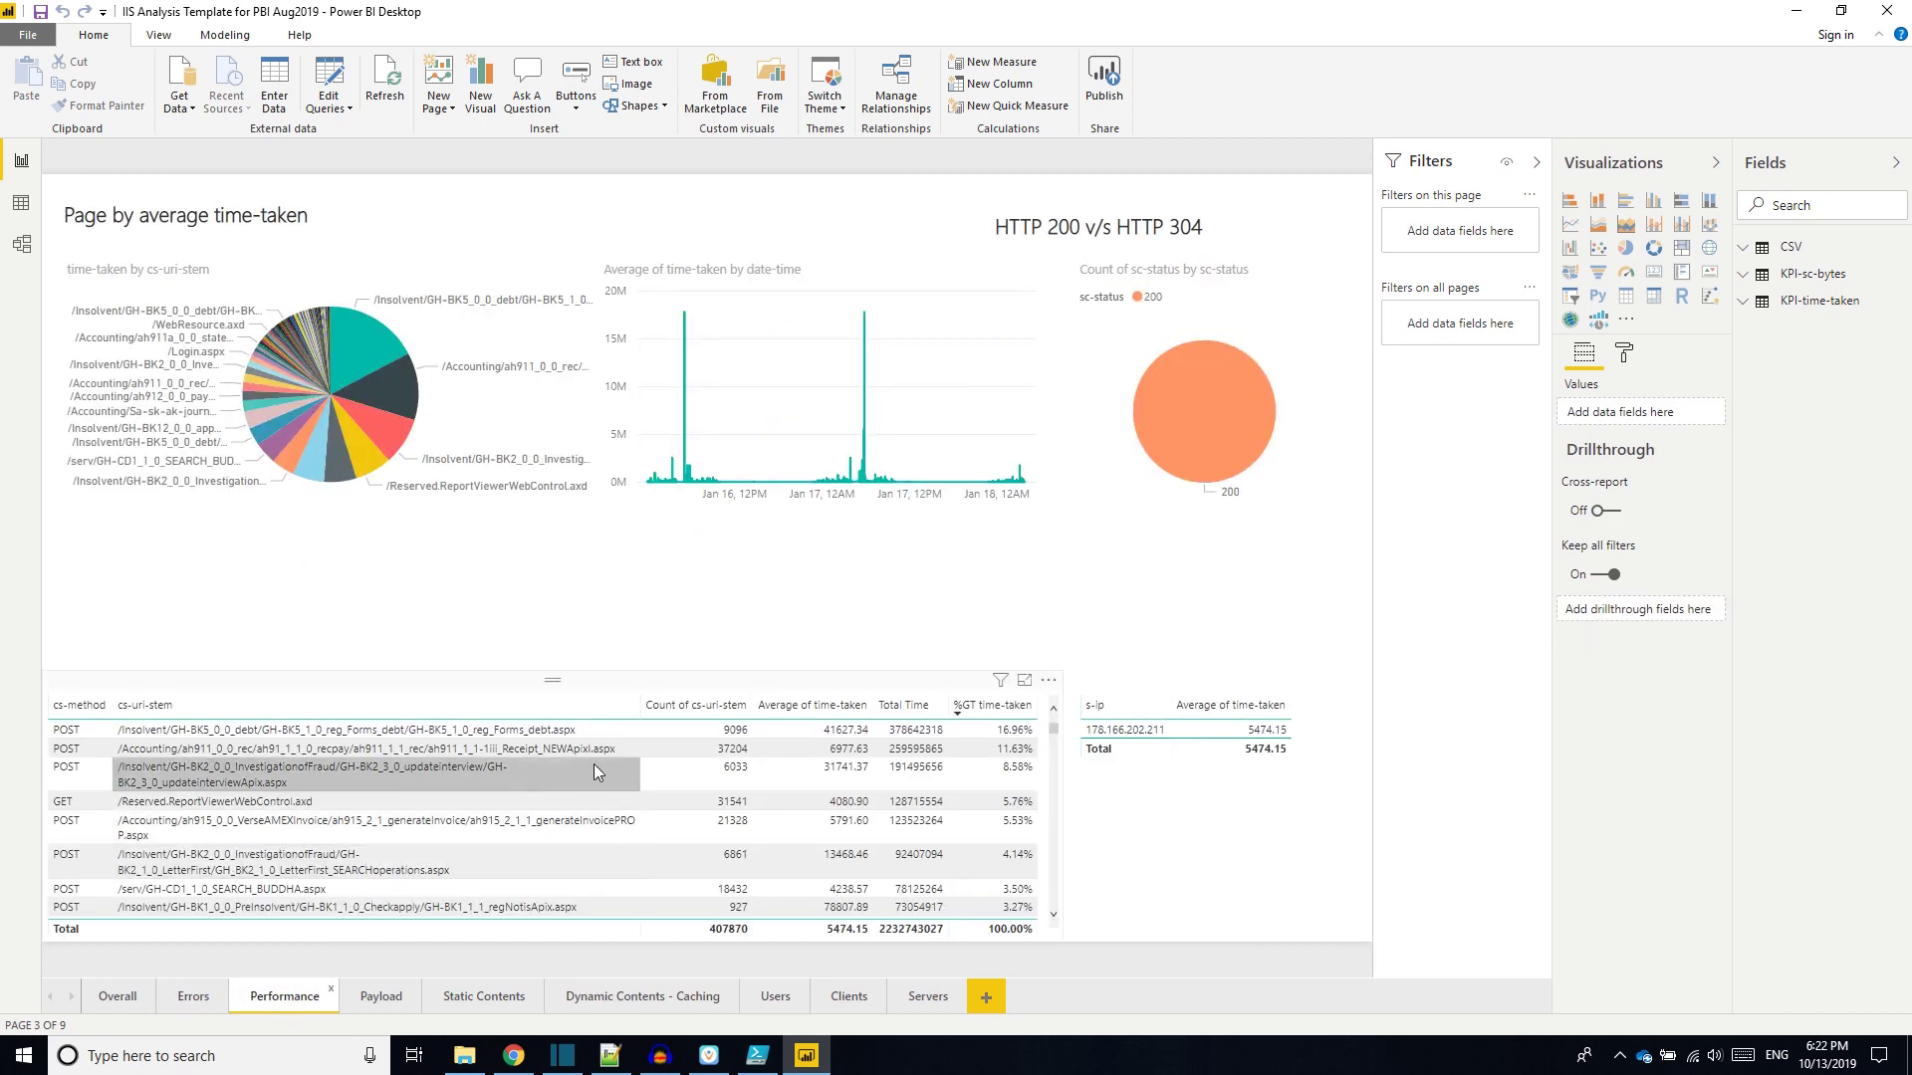
click(382, 998)
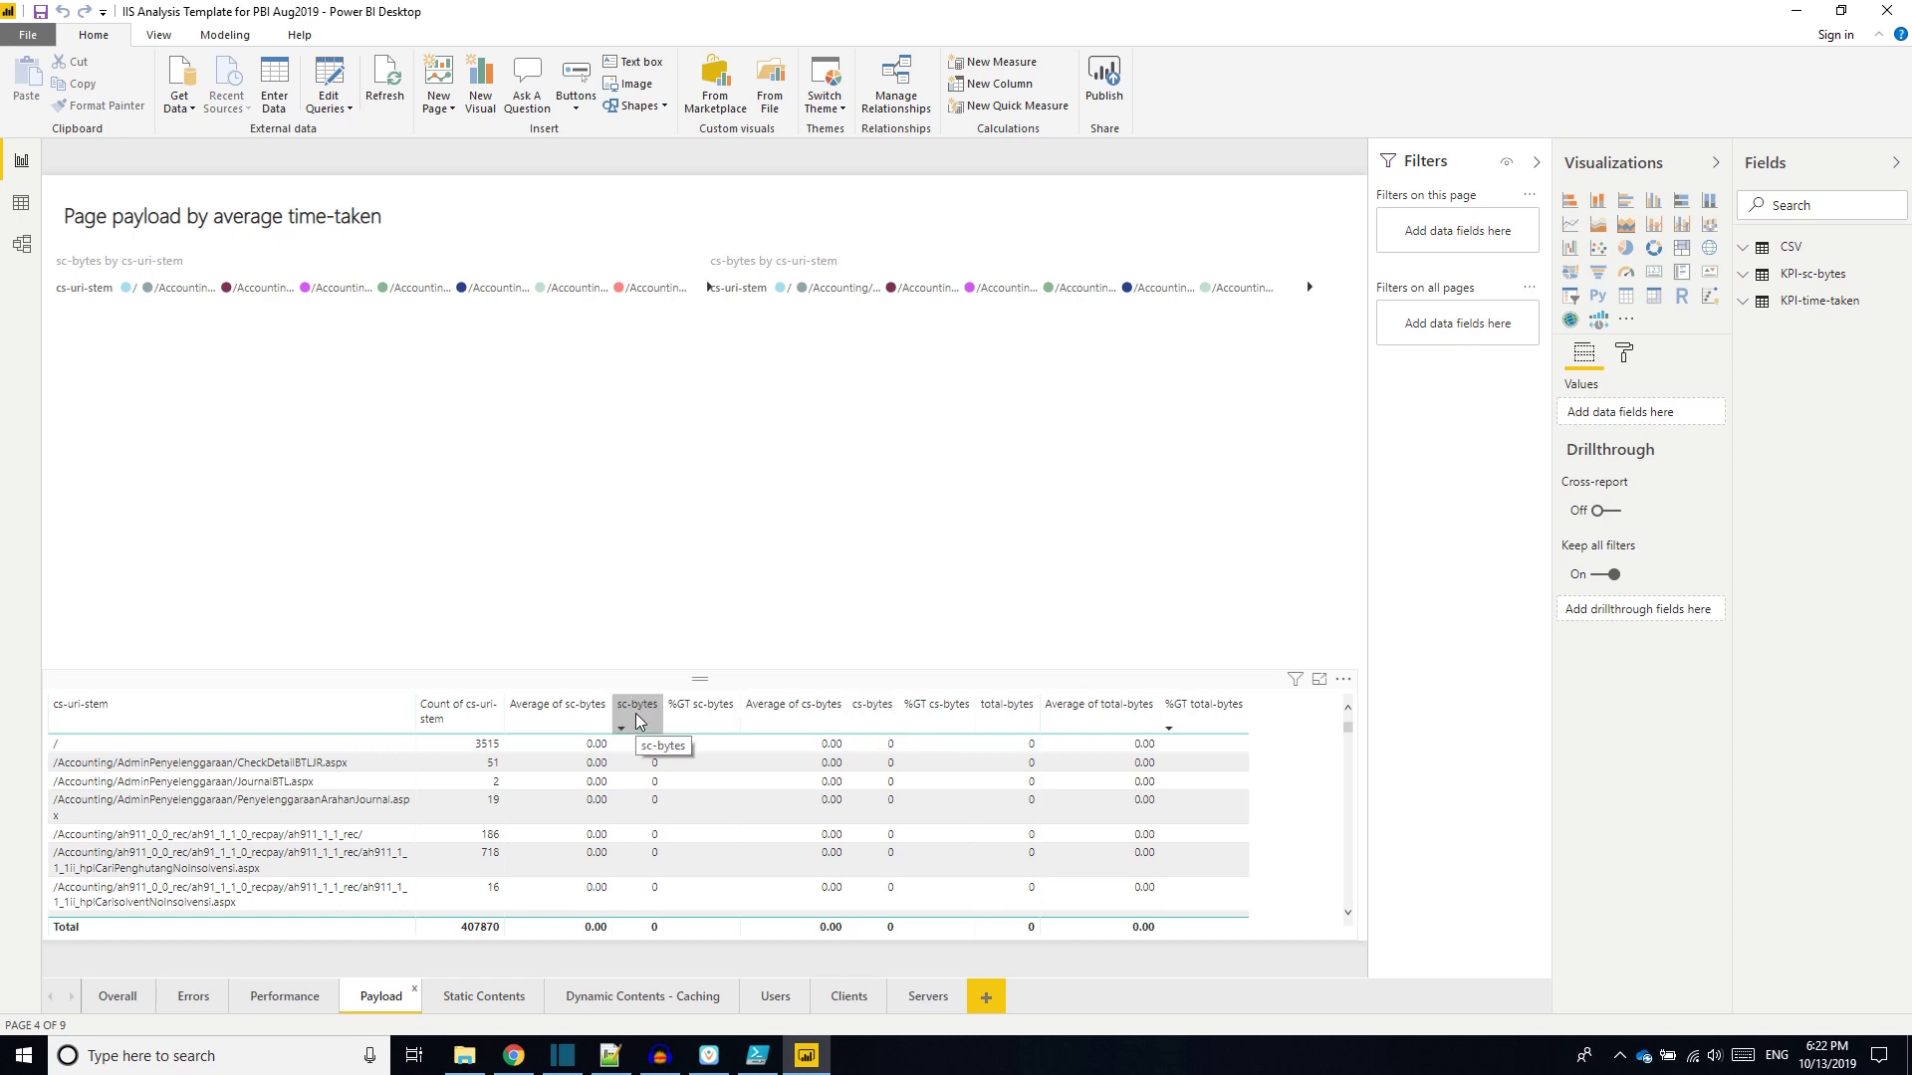
click(484, 1008)
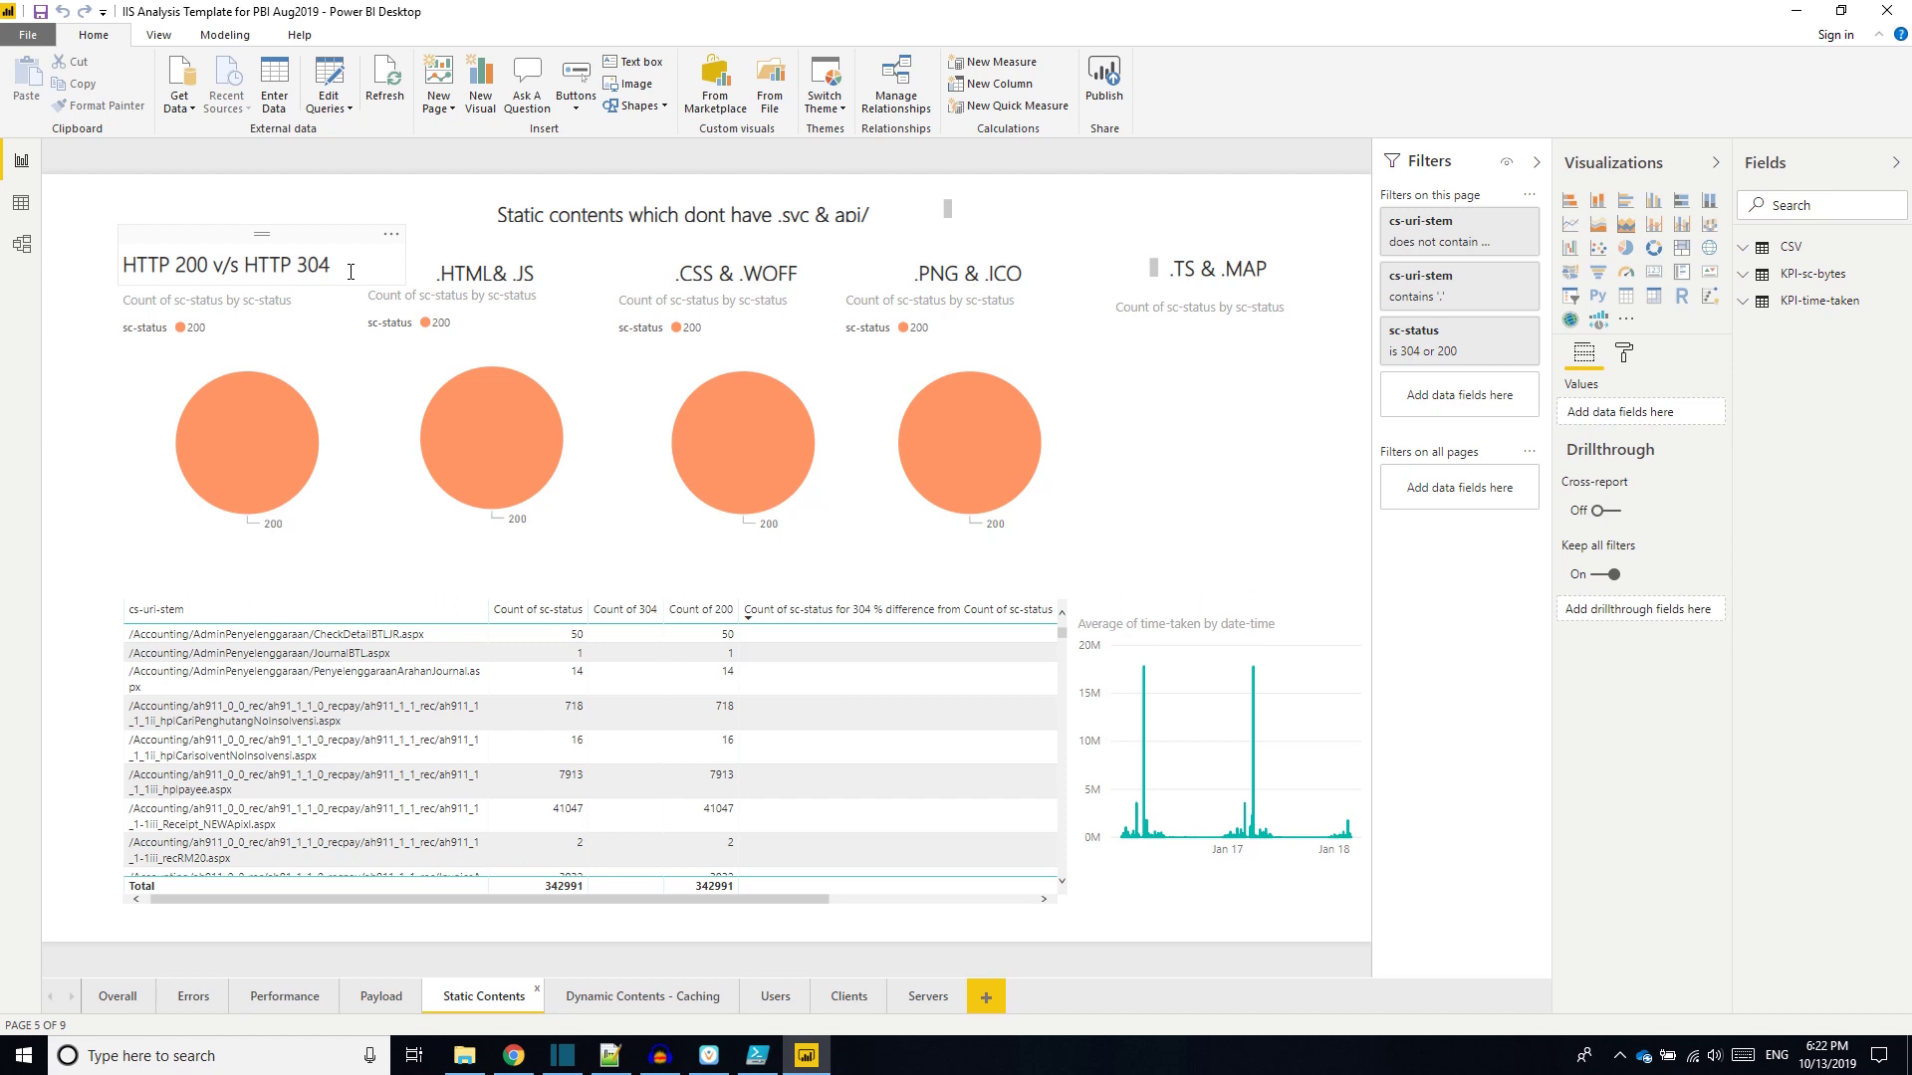
Step: Review the Dynamic Contents - Caching, Users, Clients and Servers pages, ending on one server with 84547 requests
click(620, 998)
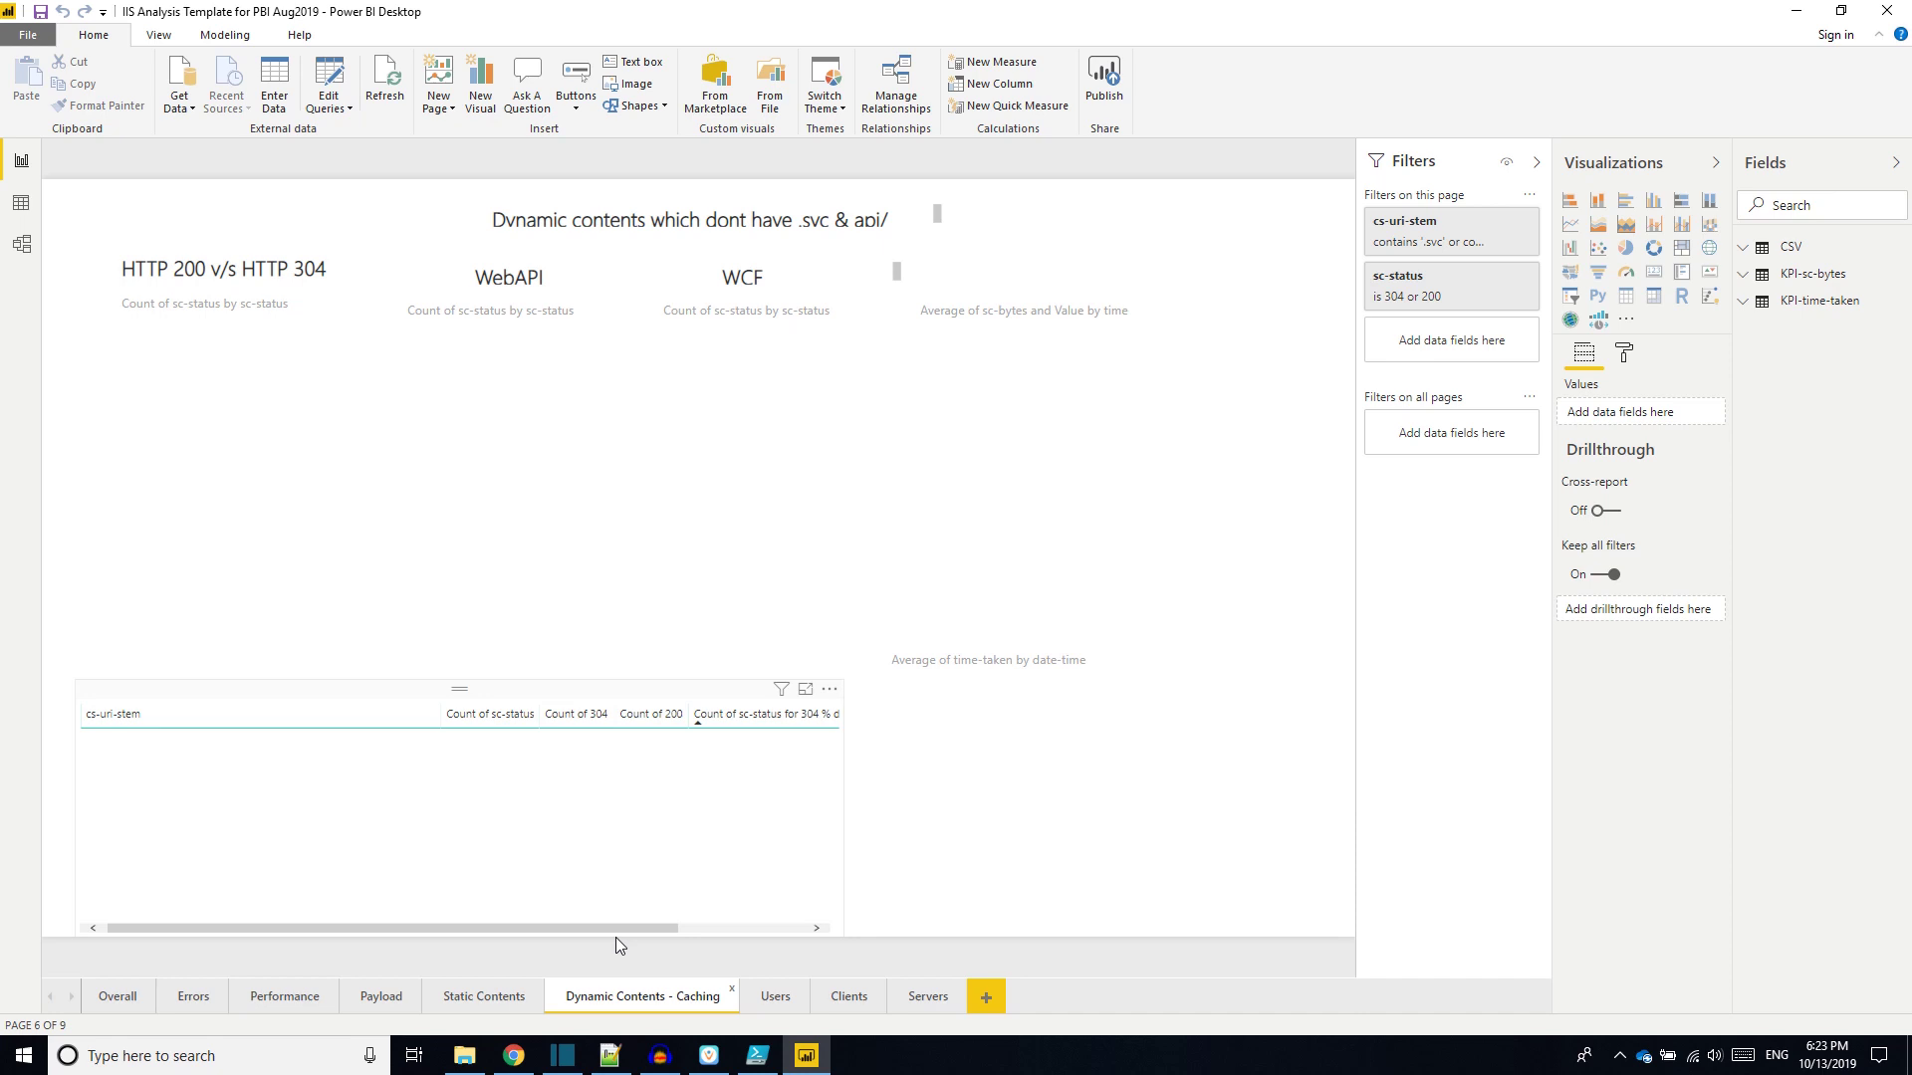
click(775, 996)
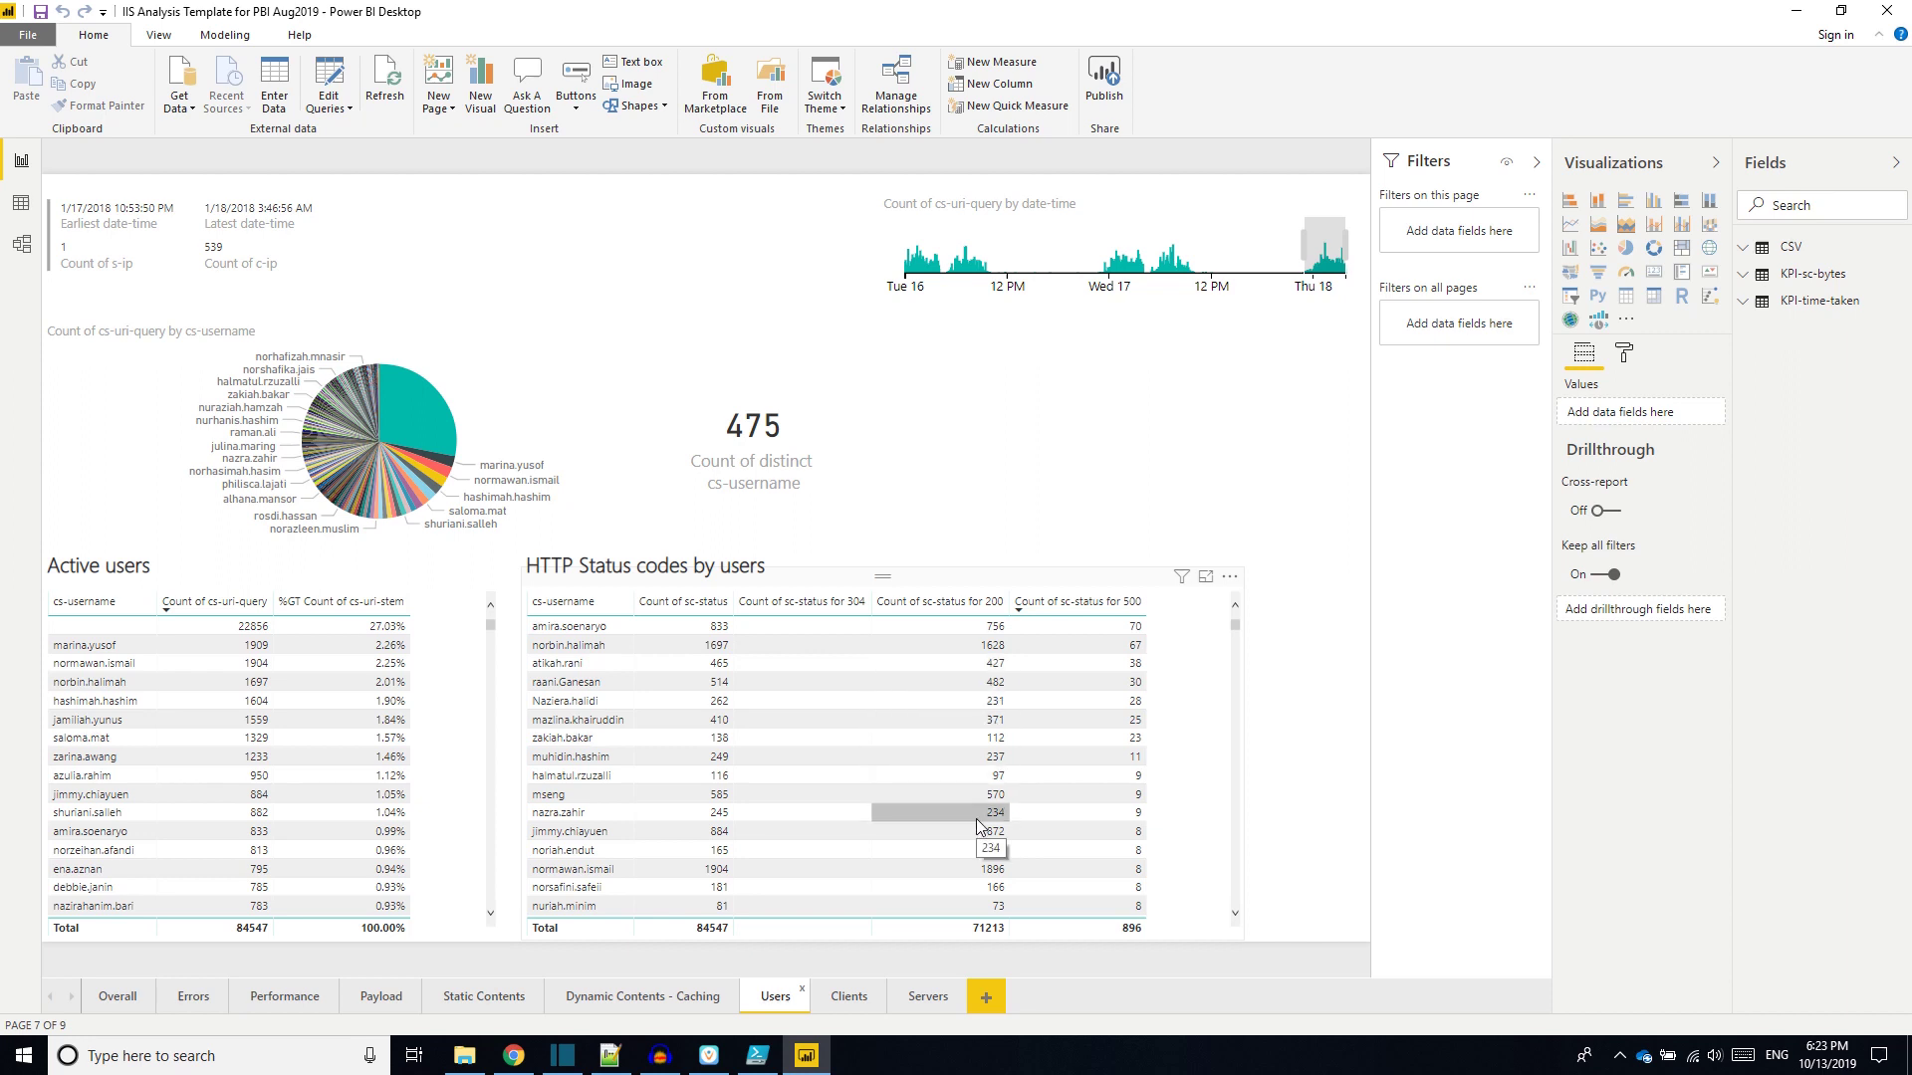
click(848, 995)
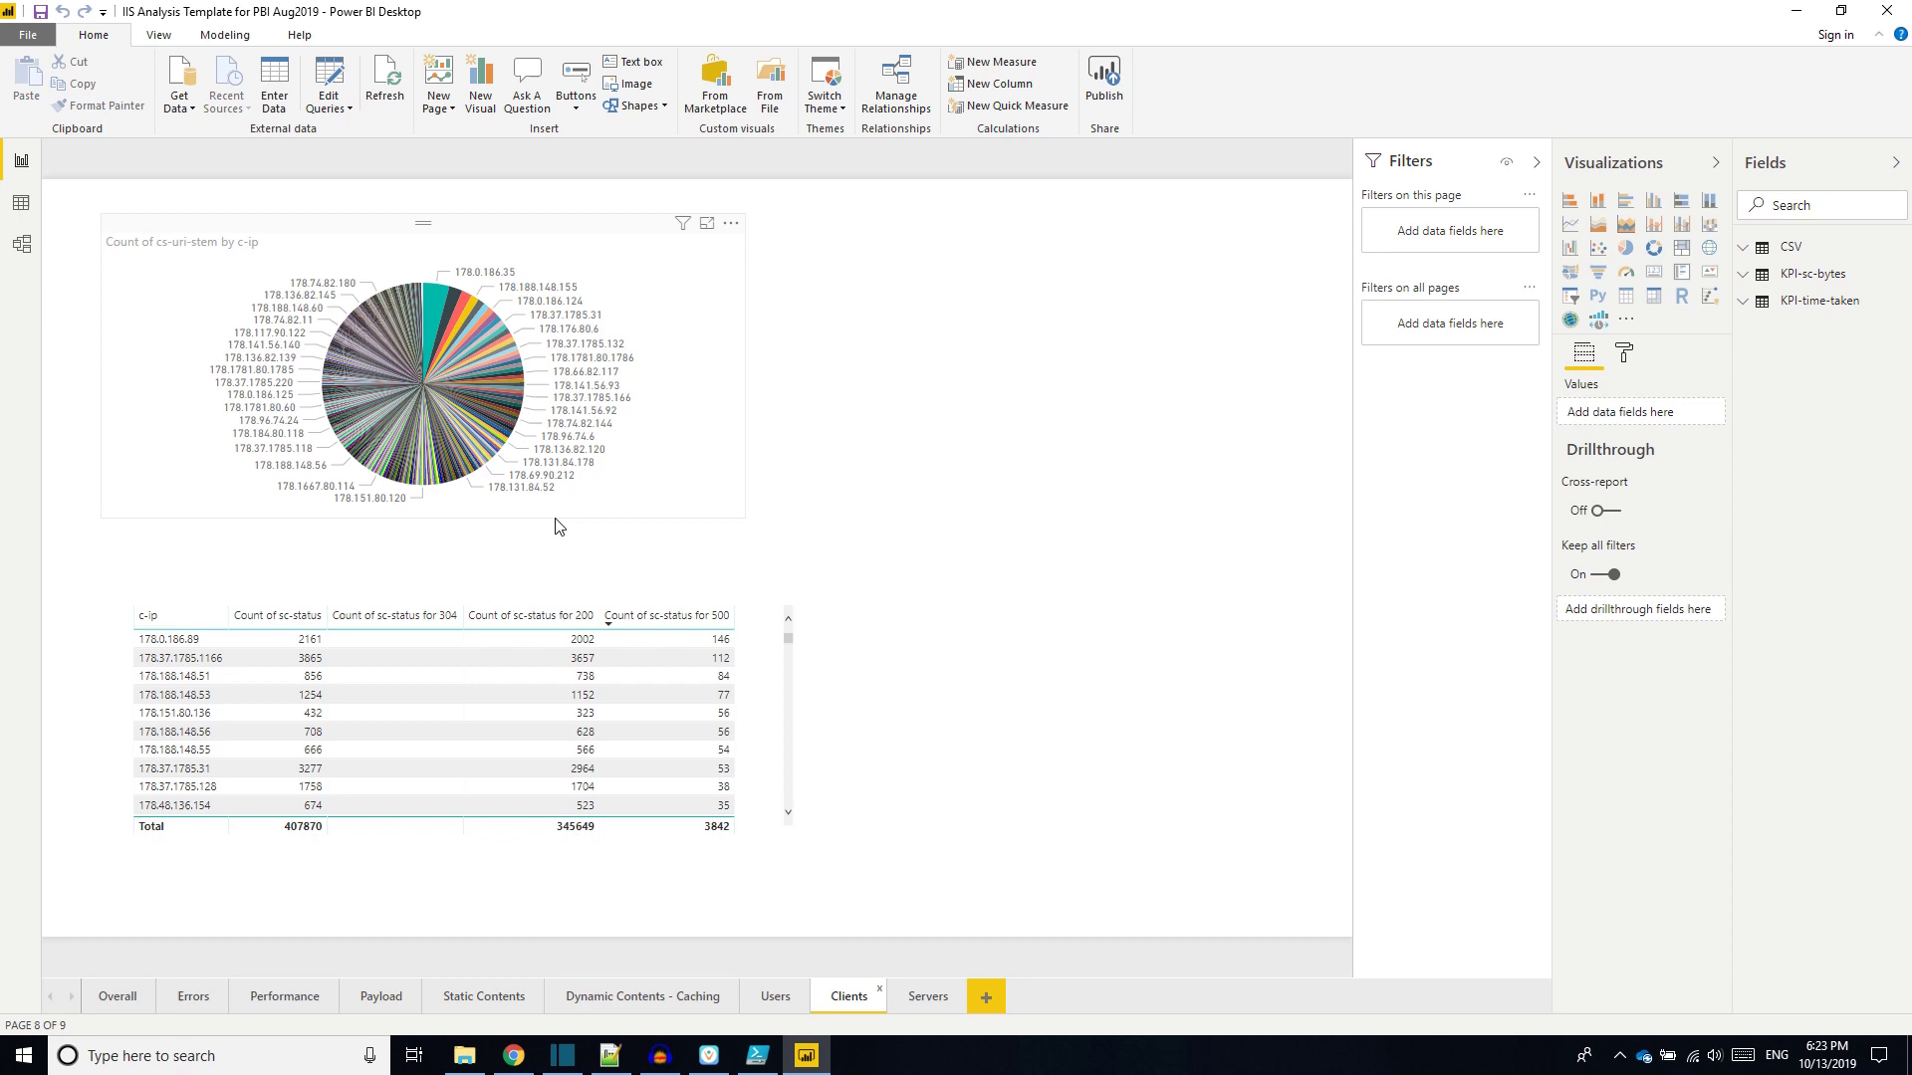
click(924, 997)
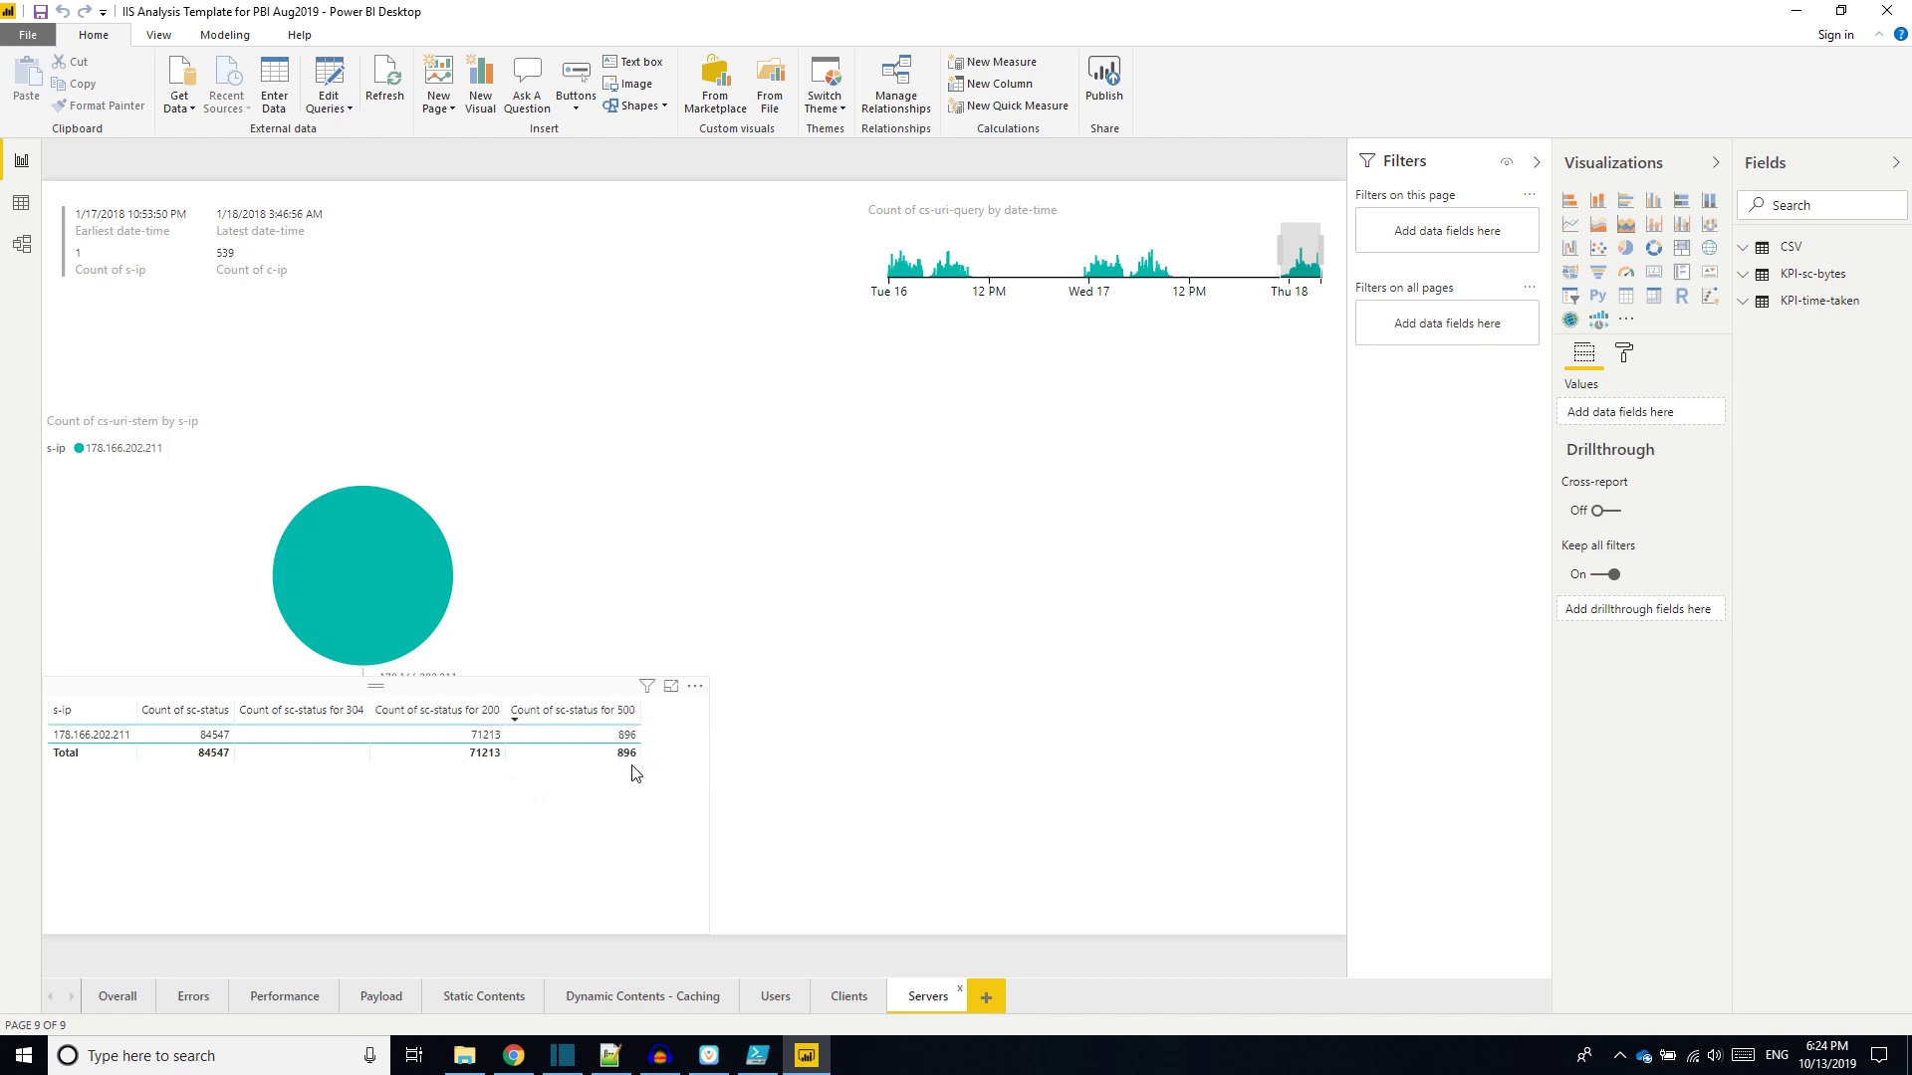
key(super+b)
key(Return)
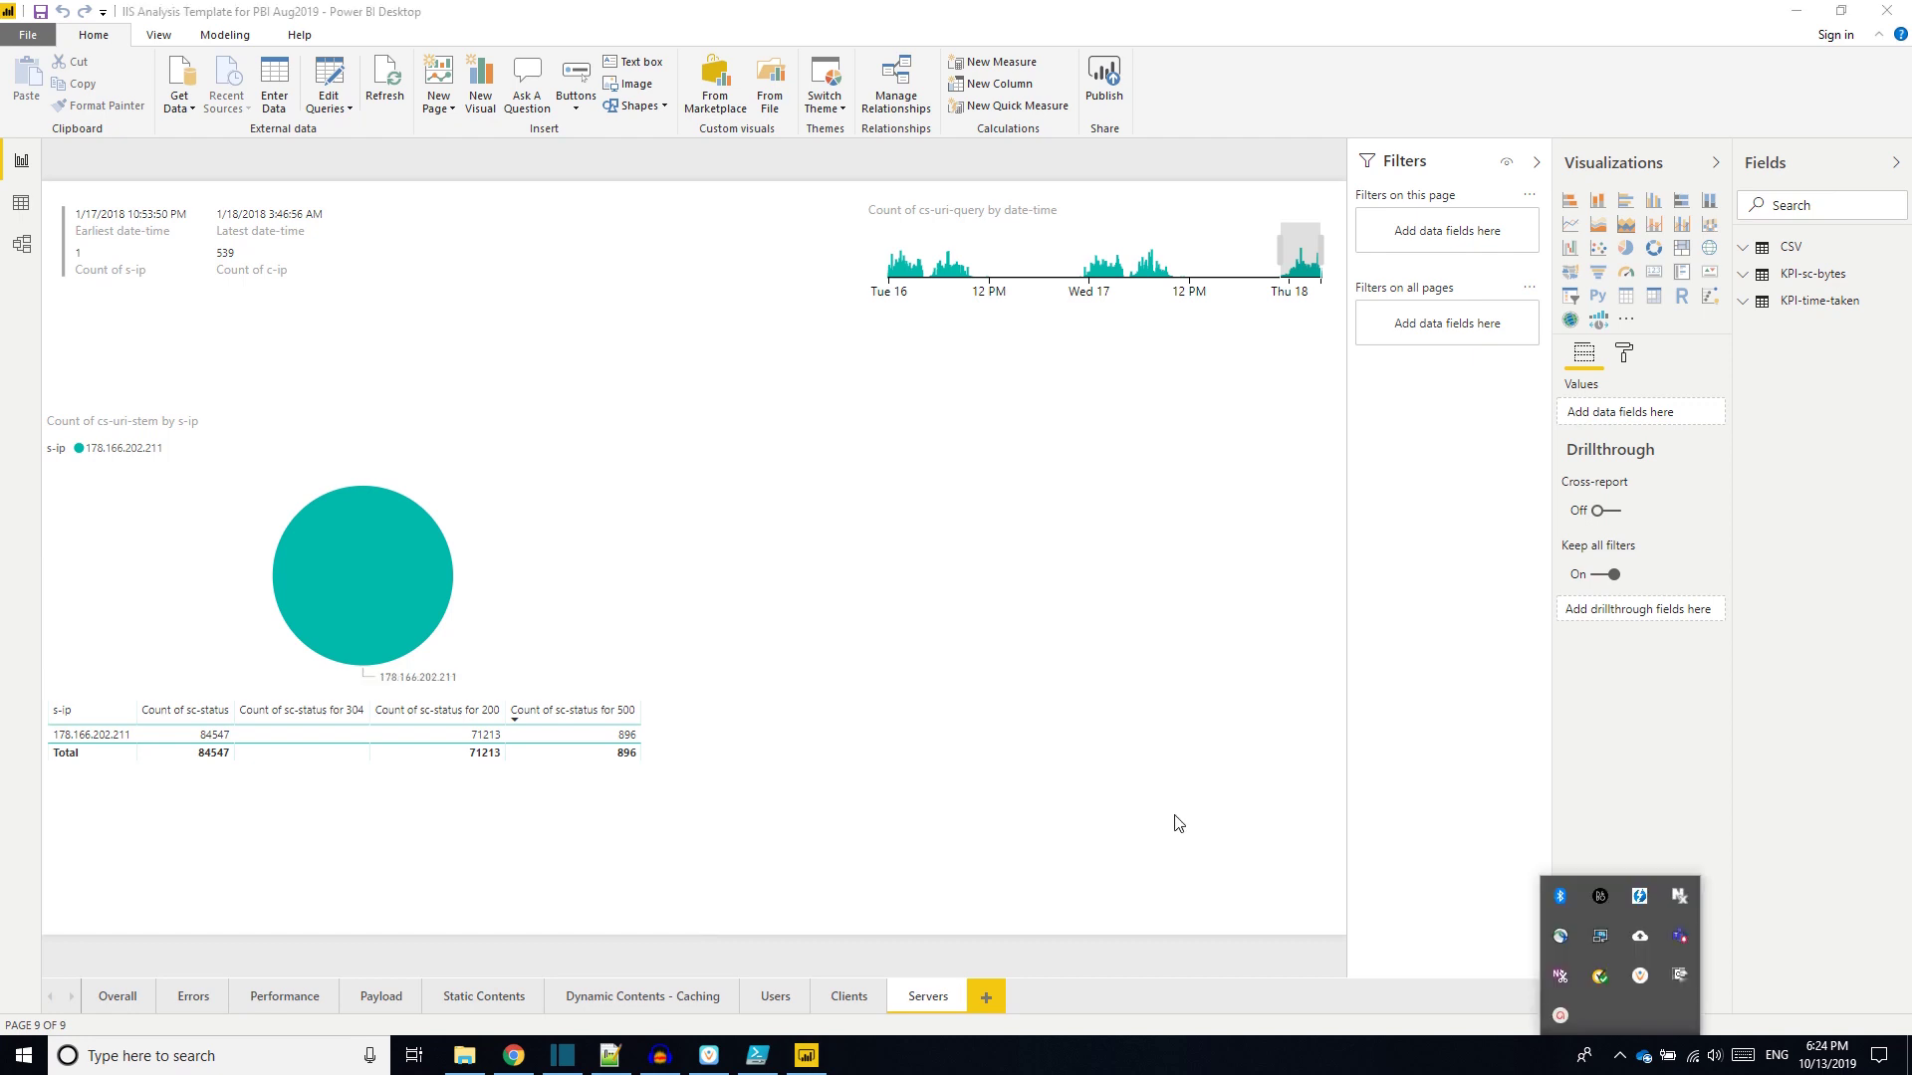